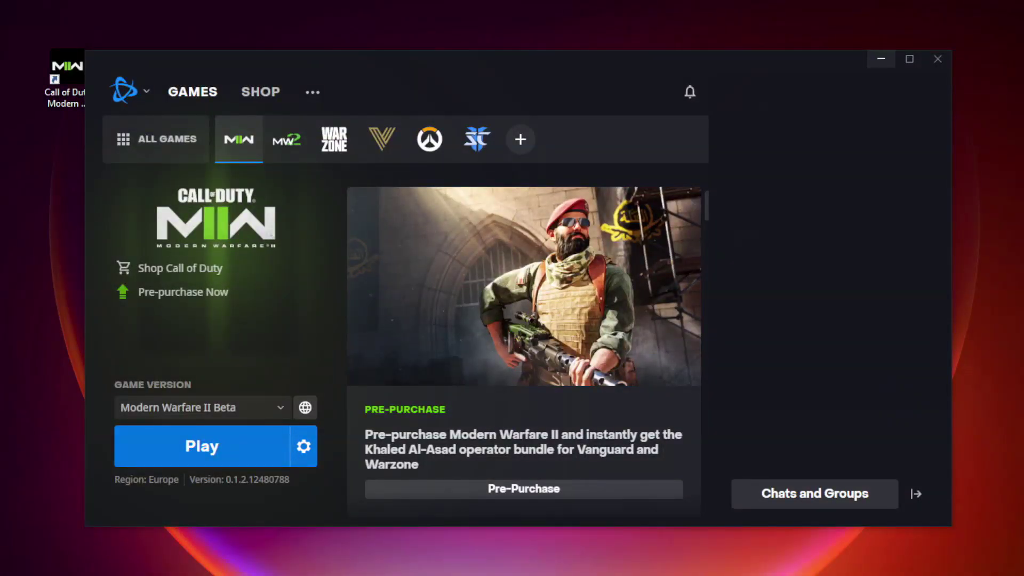
- Run Scan and Repair on the Modern Warfare II Beta installation from the Play options gear
click(312, 452)
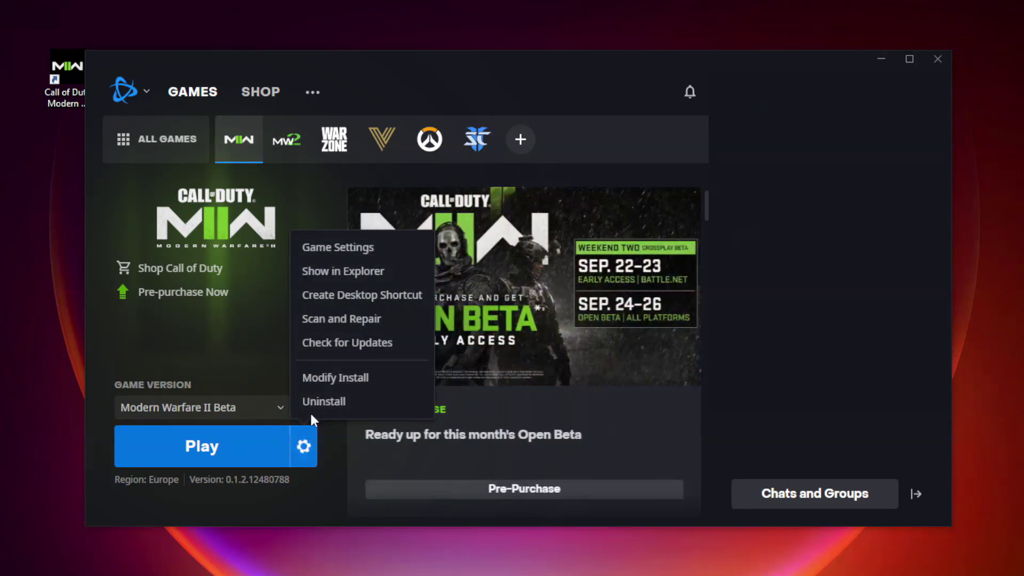
click(405, 322)
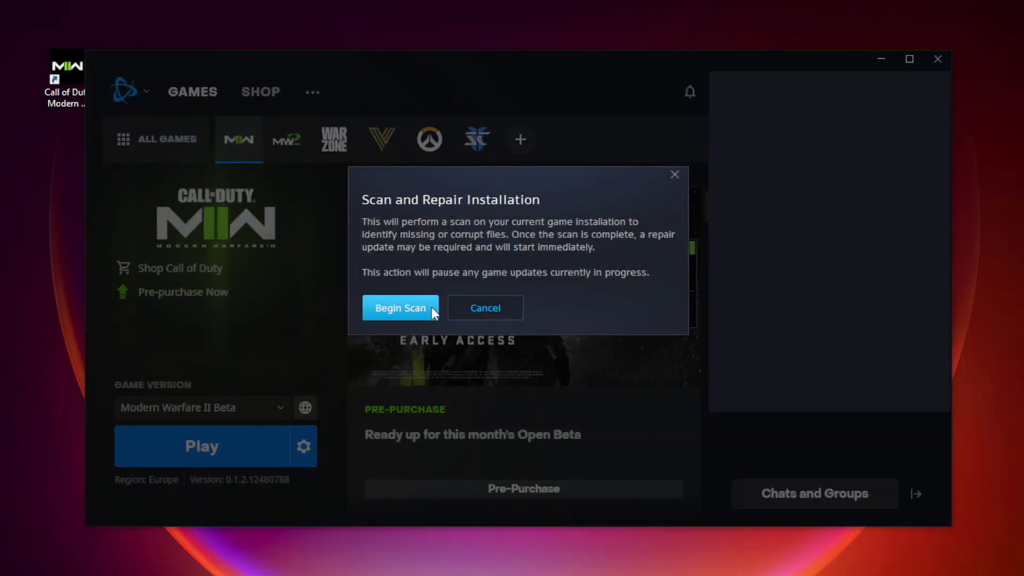
click(398, 310)
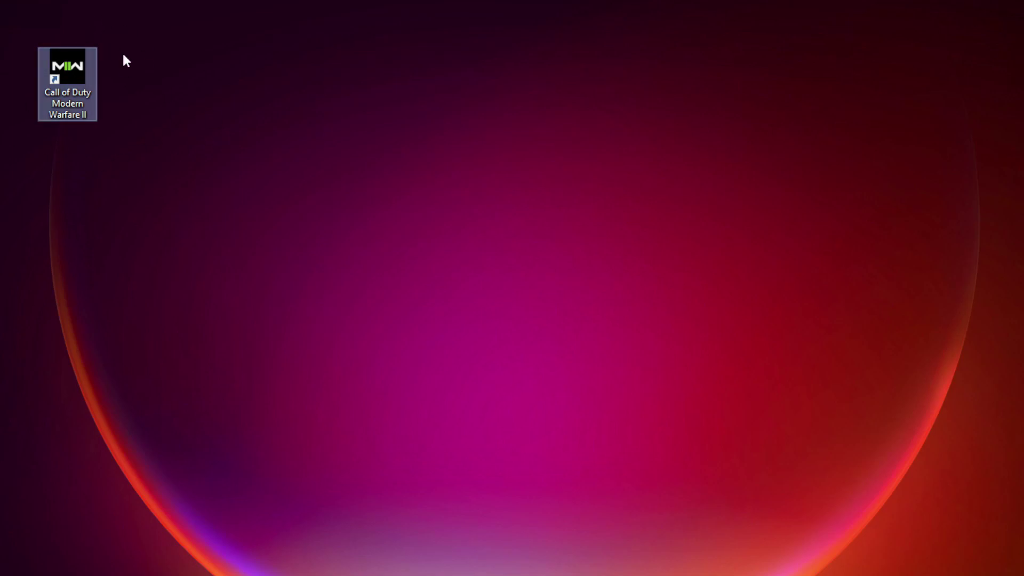
- Bring up the Call of Duty shortcut's Properties on the Compatibility tab
right_click(74, 58)
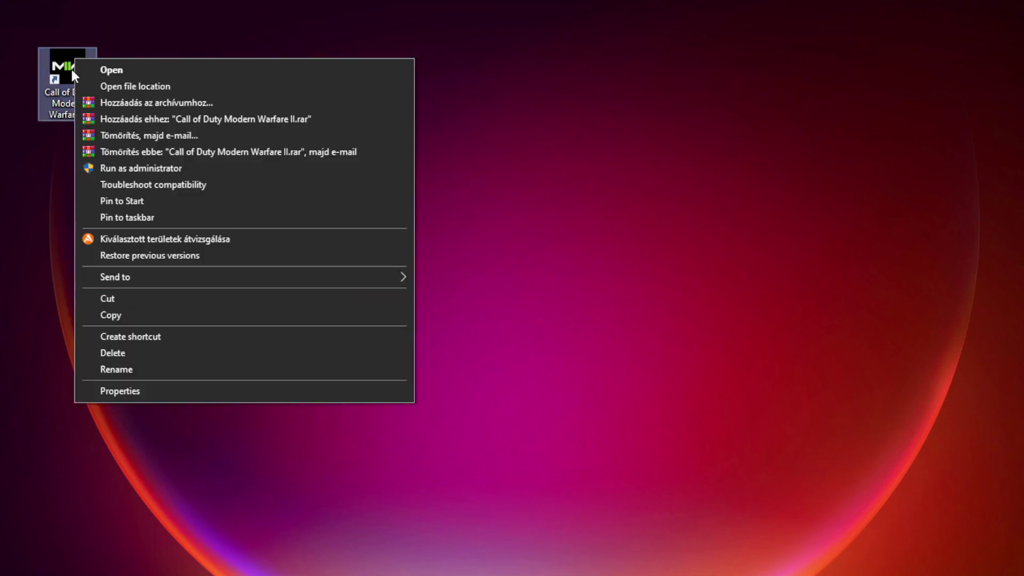
click(260, 391)
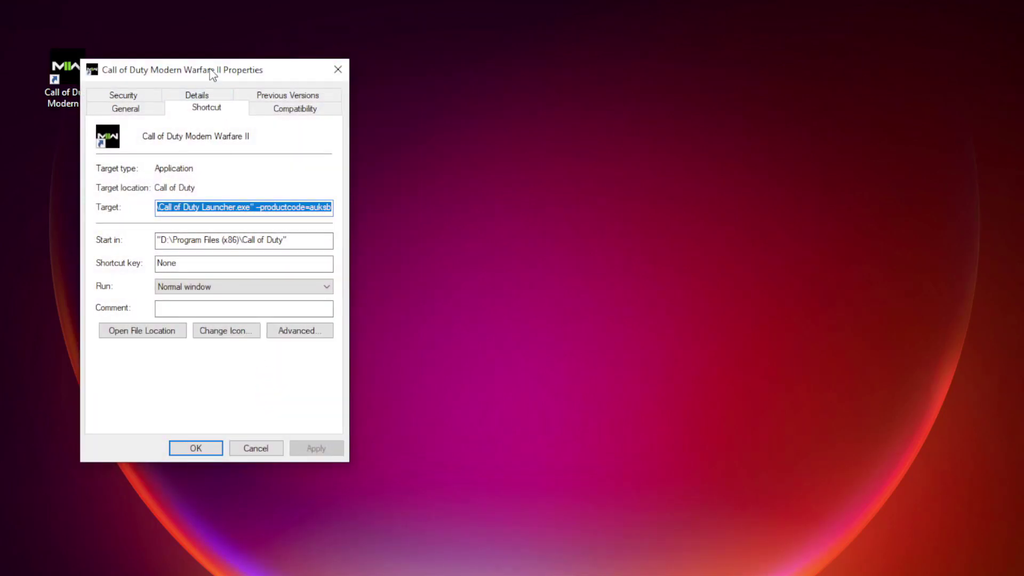
drag(213, 72, 500, 99)
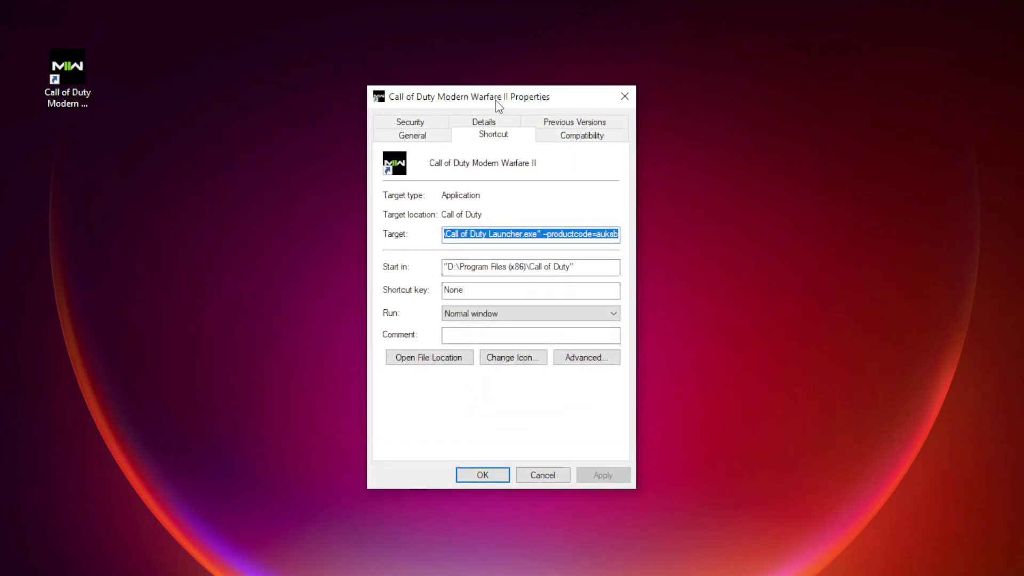
click(589, 141)
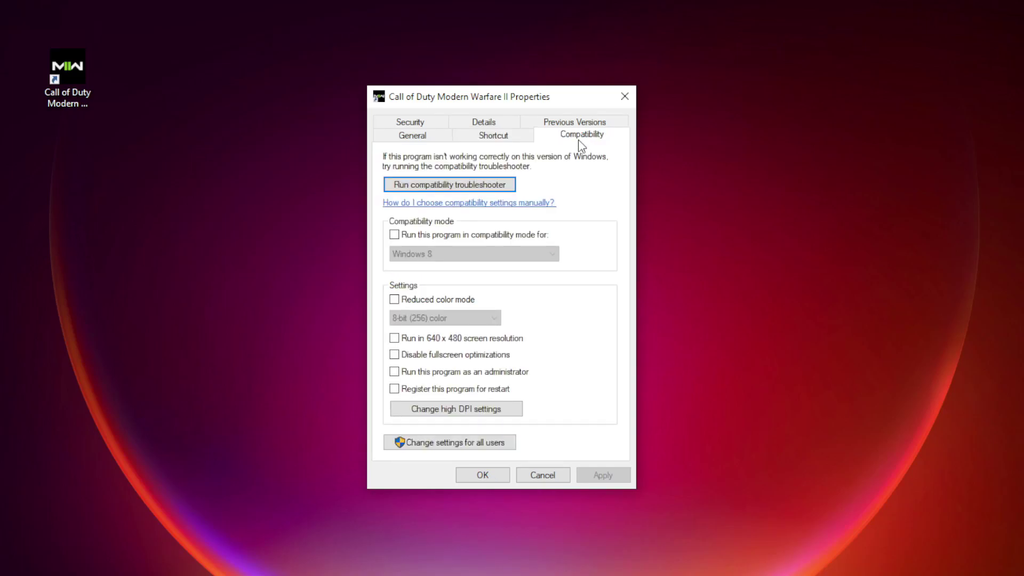
- Enable Windows 8 compatibility mode, disable fullscreen optimizations, run as administrator, and apply
click(468, 235)
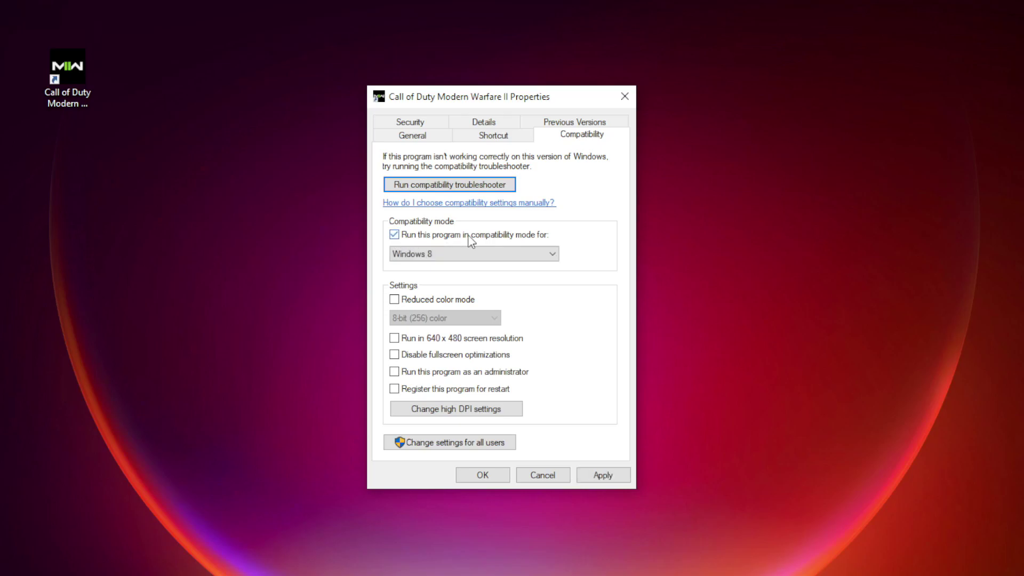
click(508, 258)
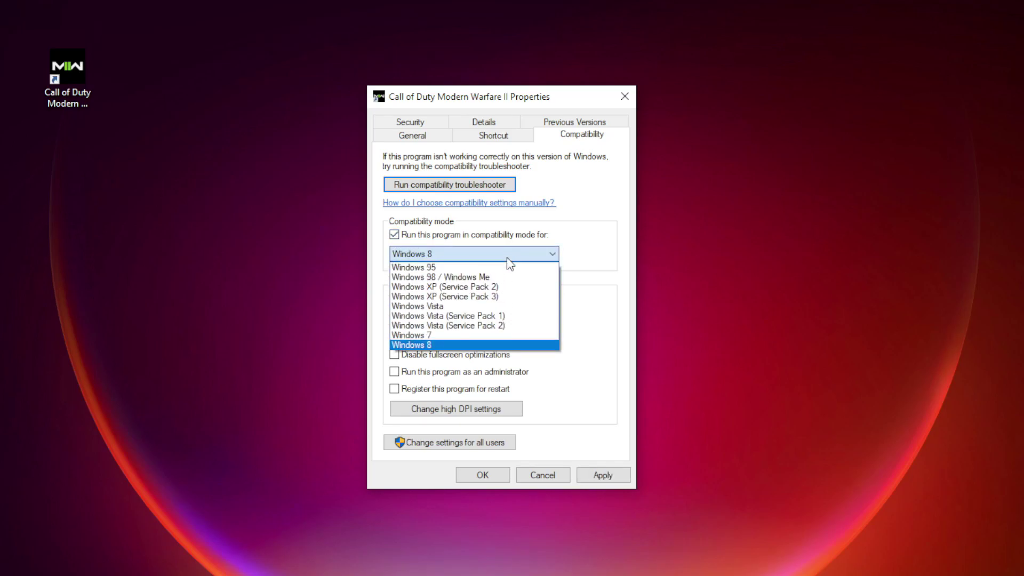
click(463, 347)
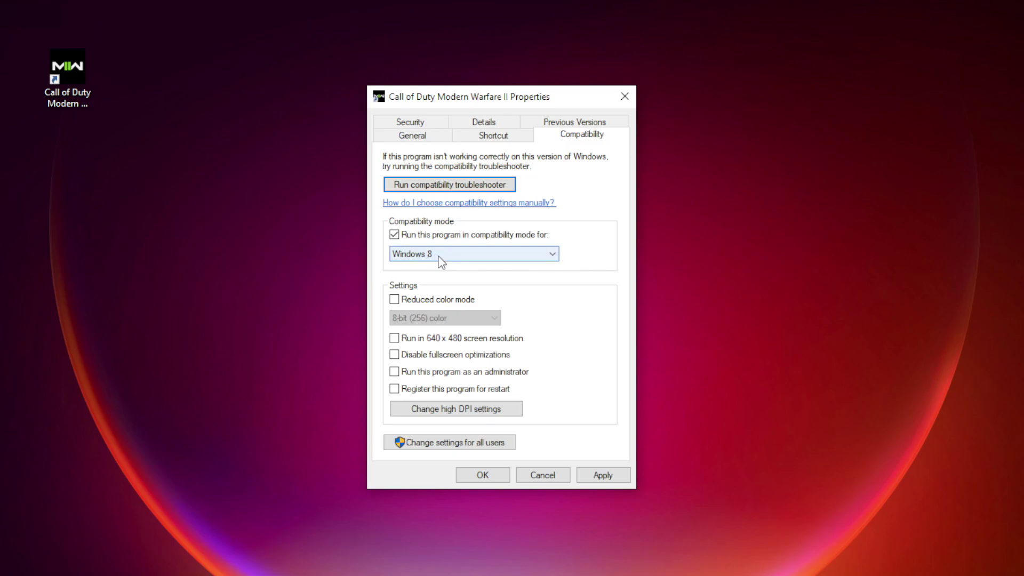
click(419, 361)
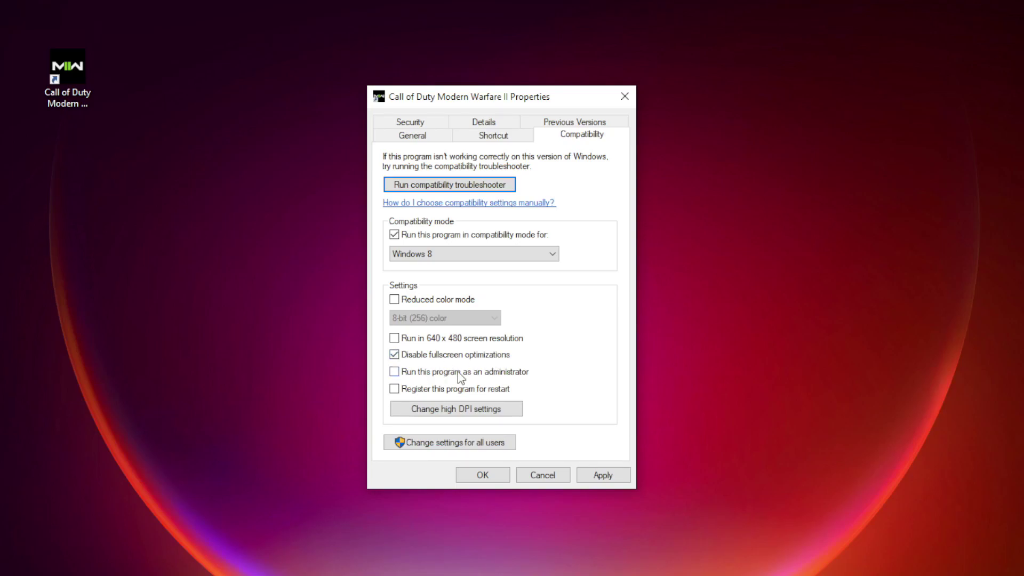
click(422, 374)
click(611, 475)
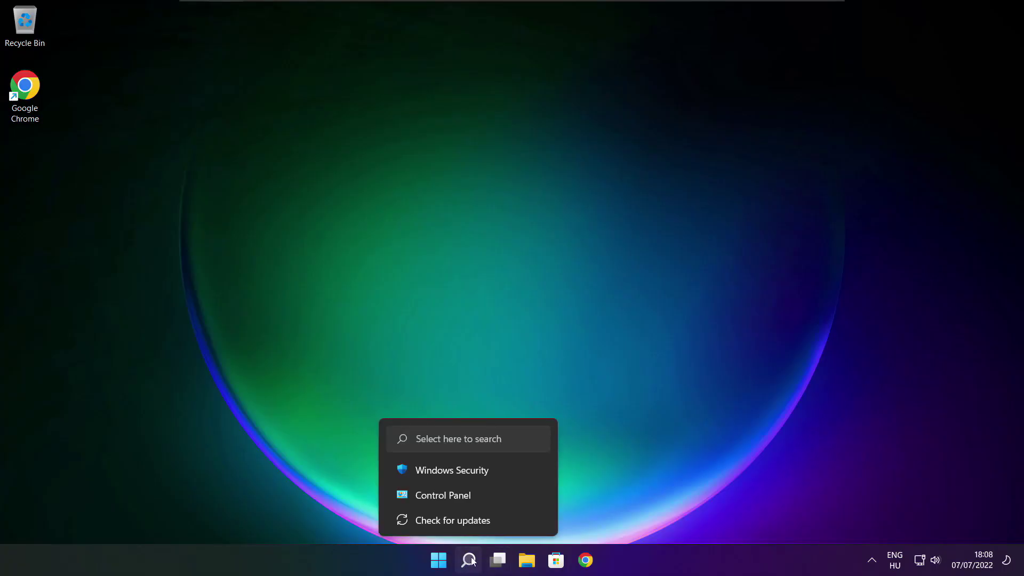
- Search 'device manager' from the taskbar and launch the Device Manager result
click(469, 561)
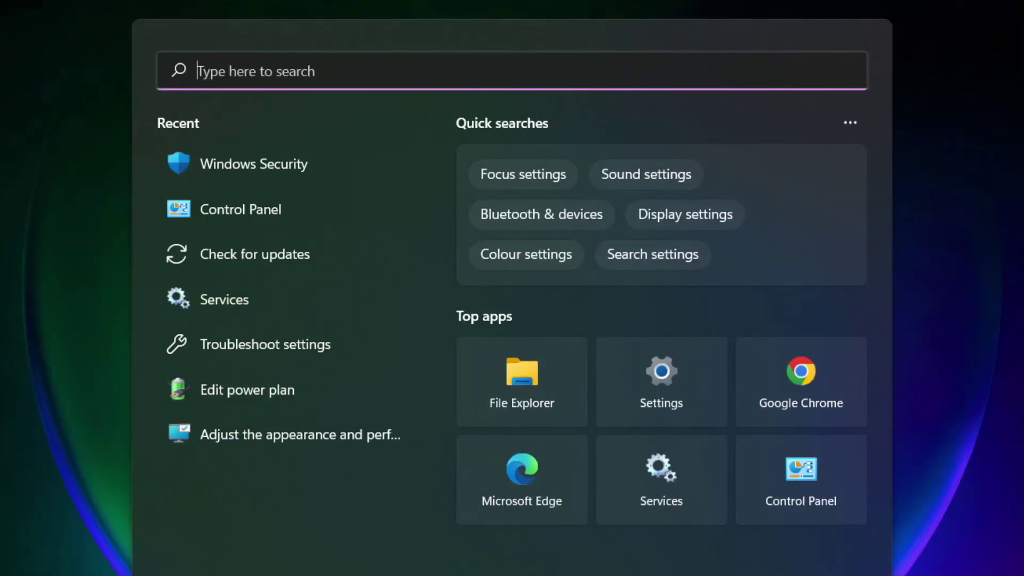
text(device ma)
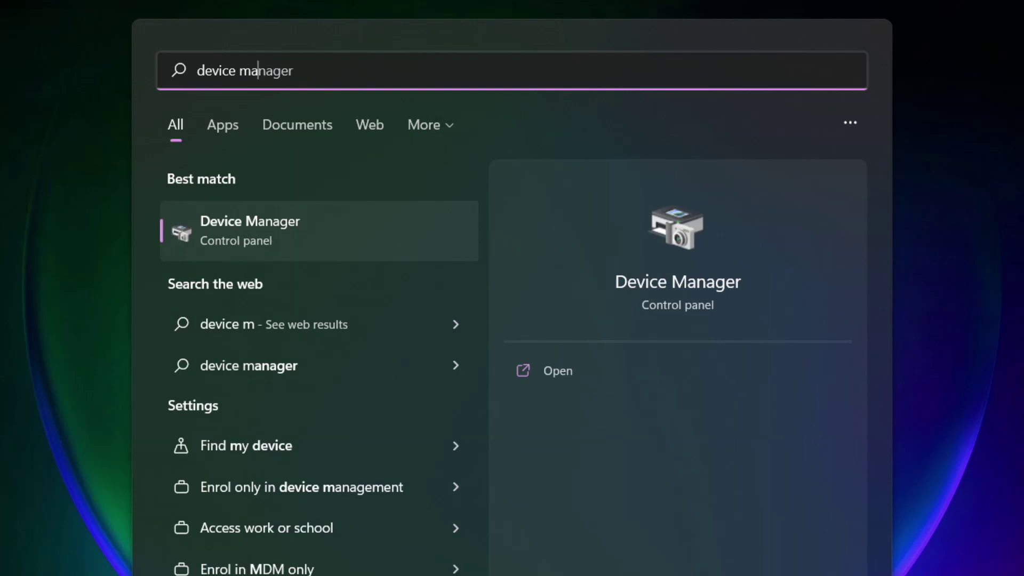
text(nager)
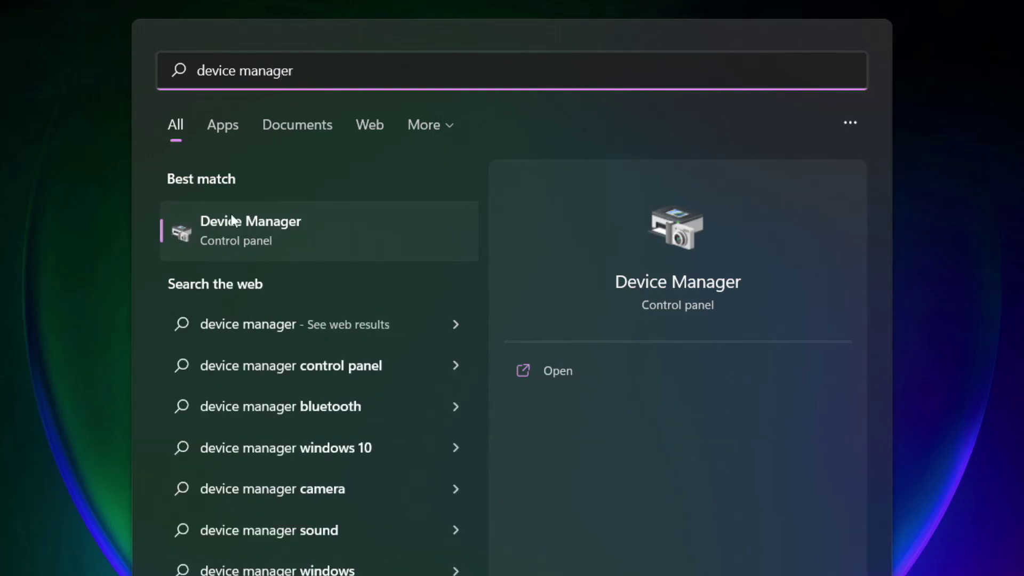
click(376, 240)
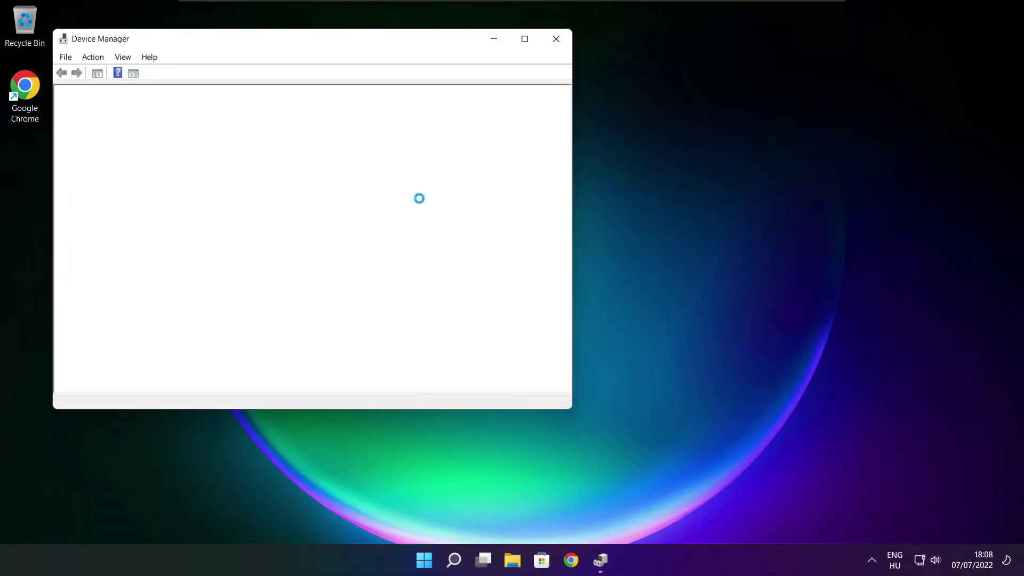
- Maximize Device Manager and auto-search for a newer VMware SVGA 3D driver under Display adaptors
click(523, 44)
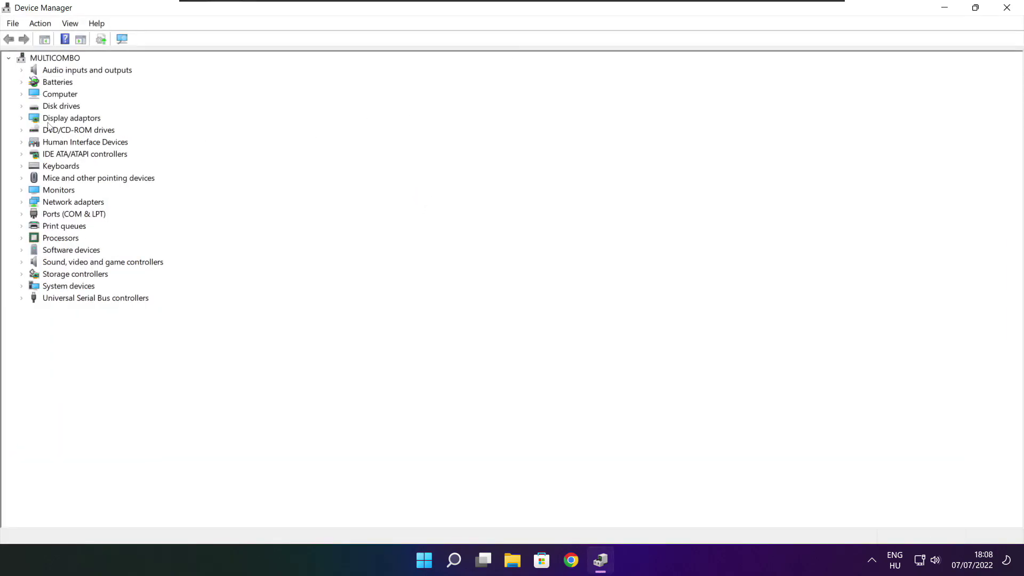
click(50, 118)
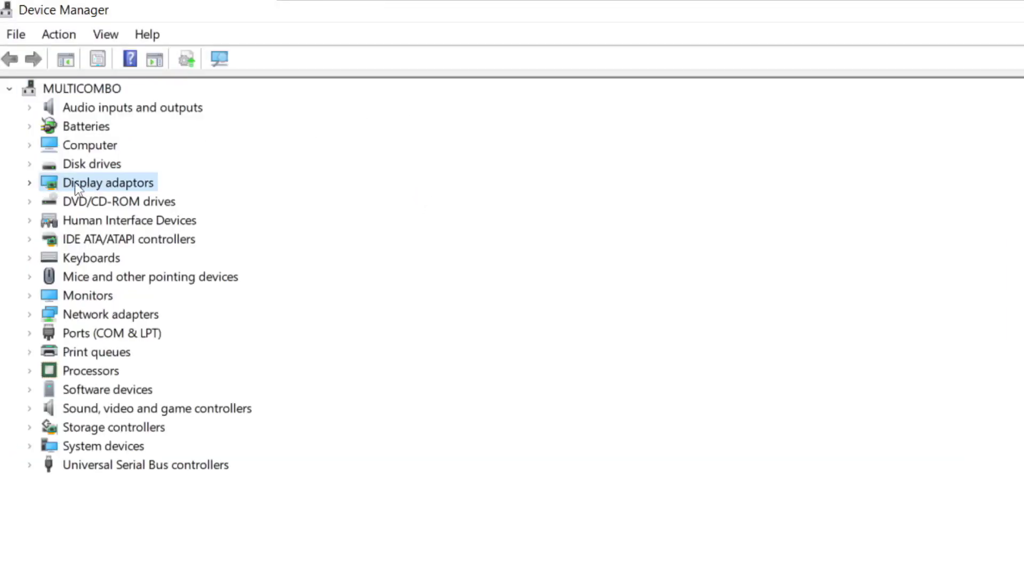
click(29, 184)
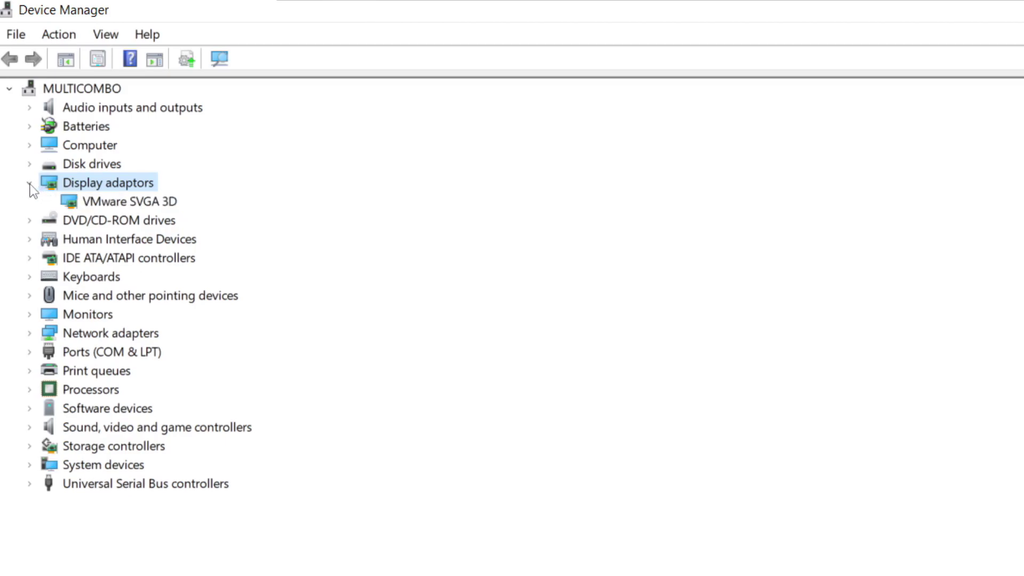
click(147, 204)
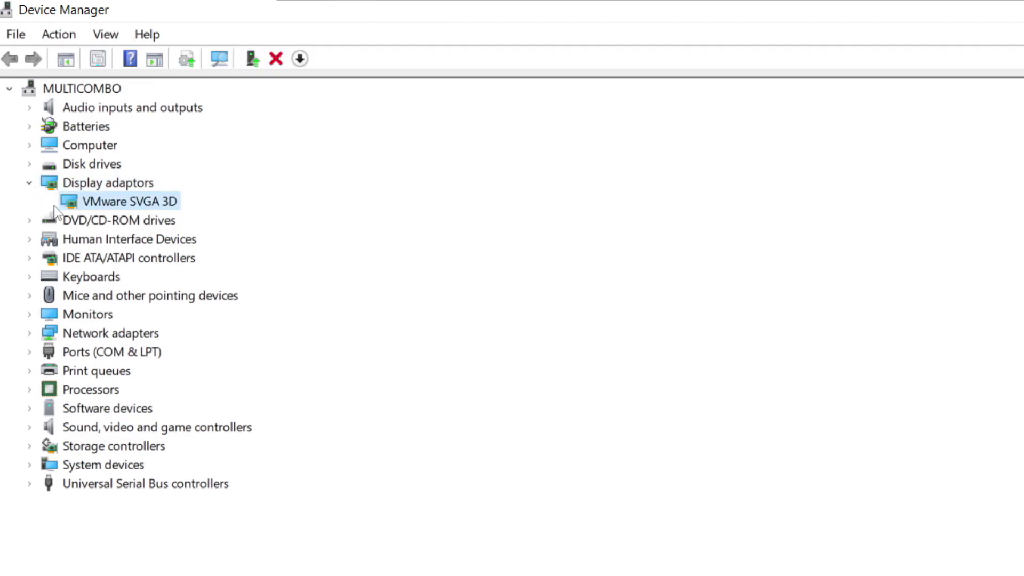
right_click(111, 205)
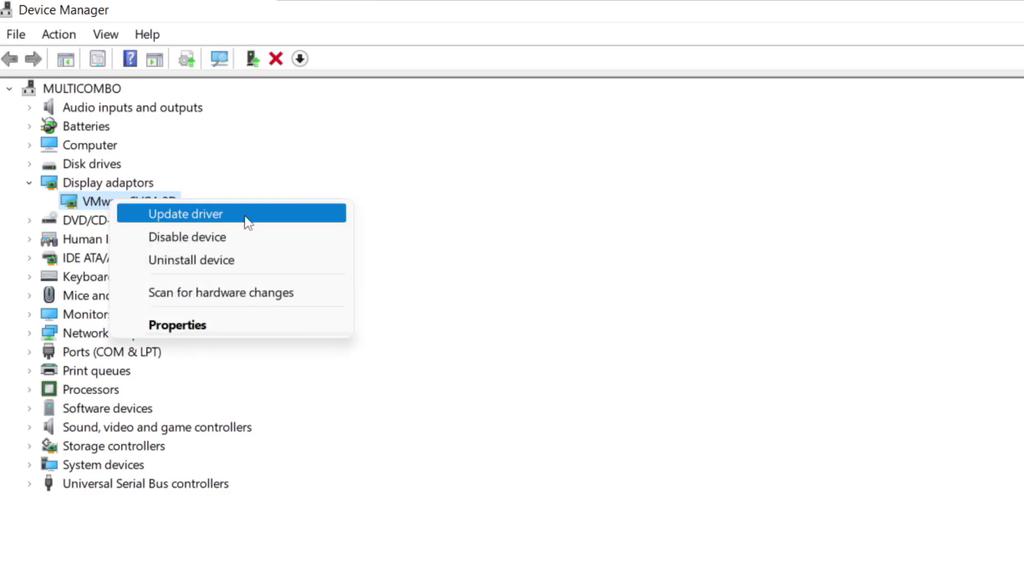
click(228, 215)
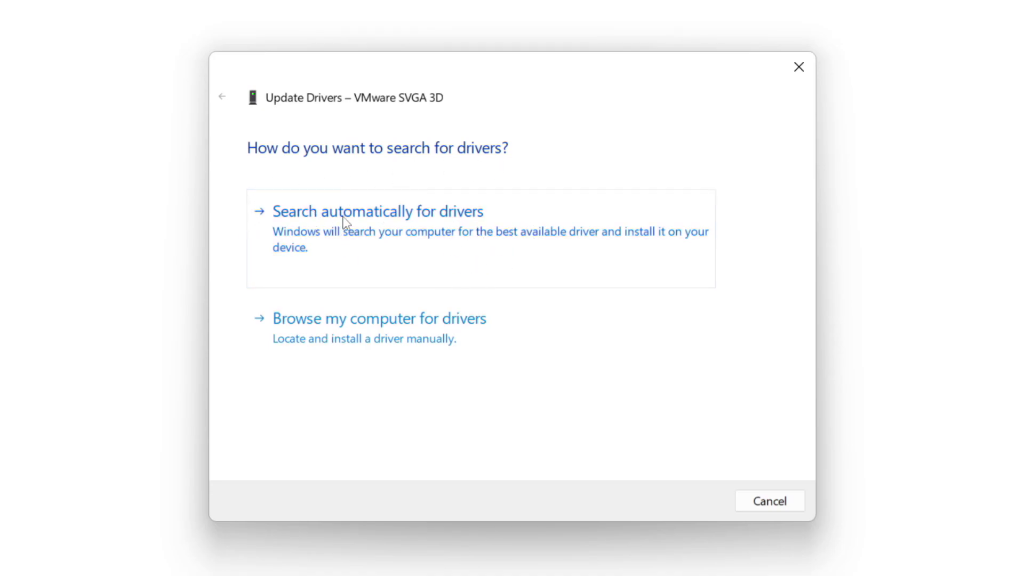
click(451, 243)
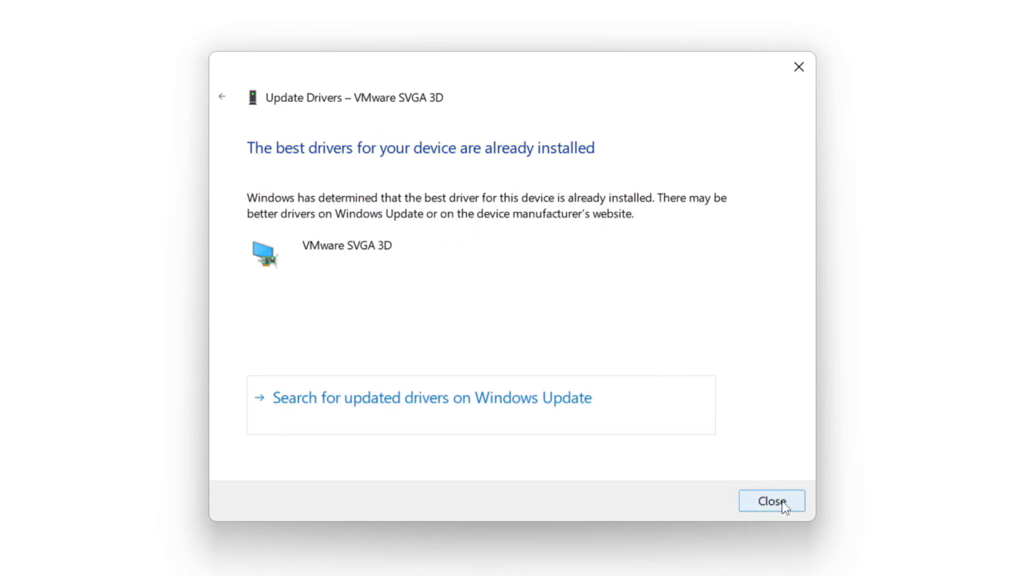
click(768, 502)
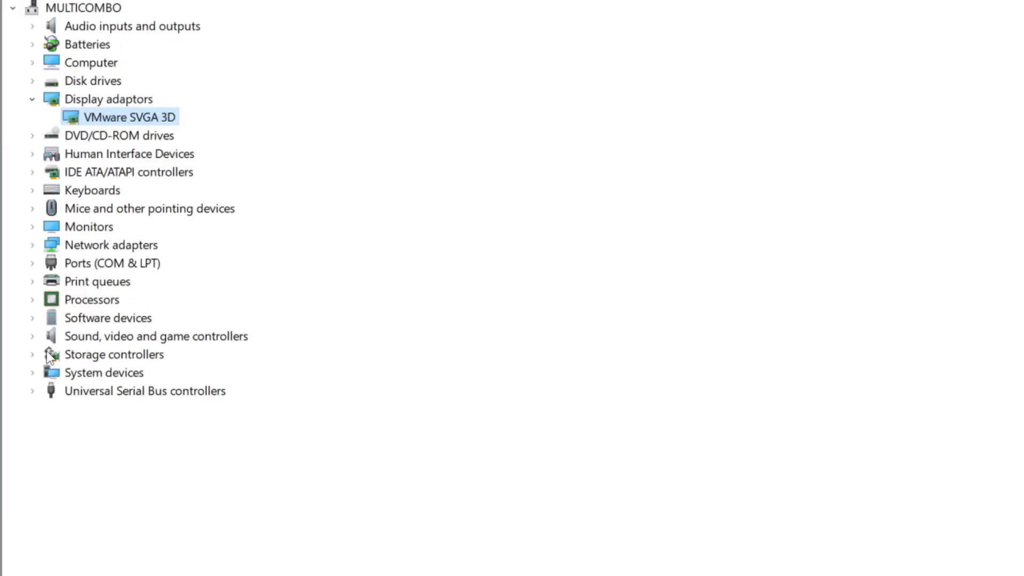
- Under Sound, video and game controllers, auto-search a High Definition Audio Device driver and close
click(36, 339)
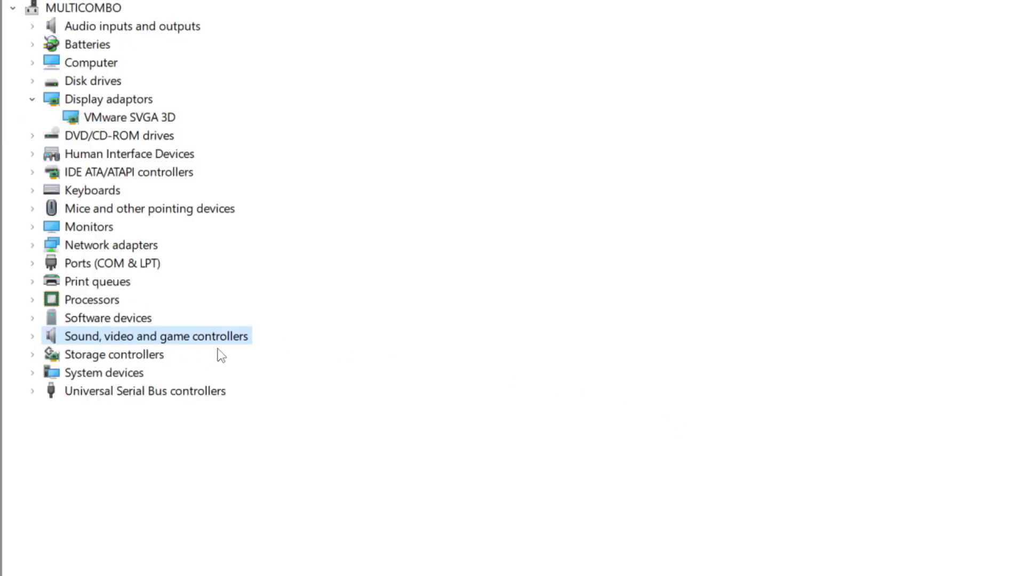
click(33, 337)
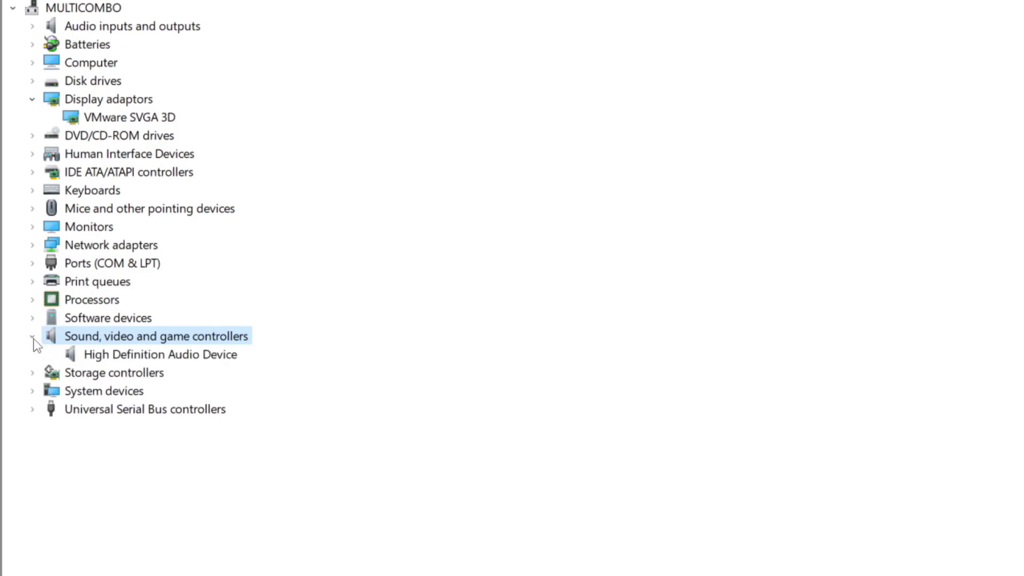
click(146, 356)
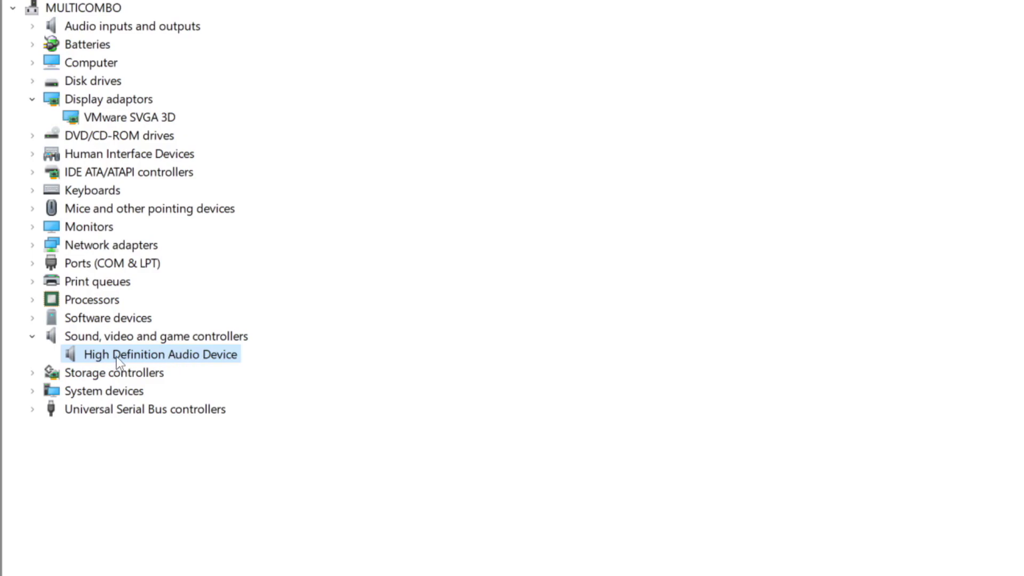
right_click(151, 361)
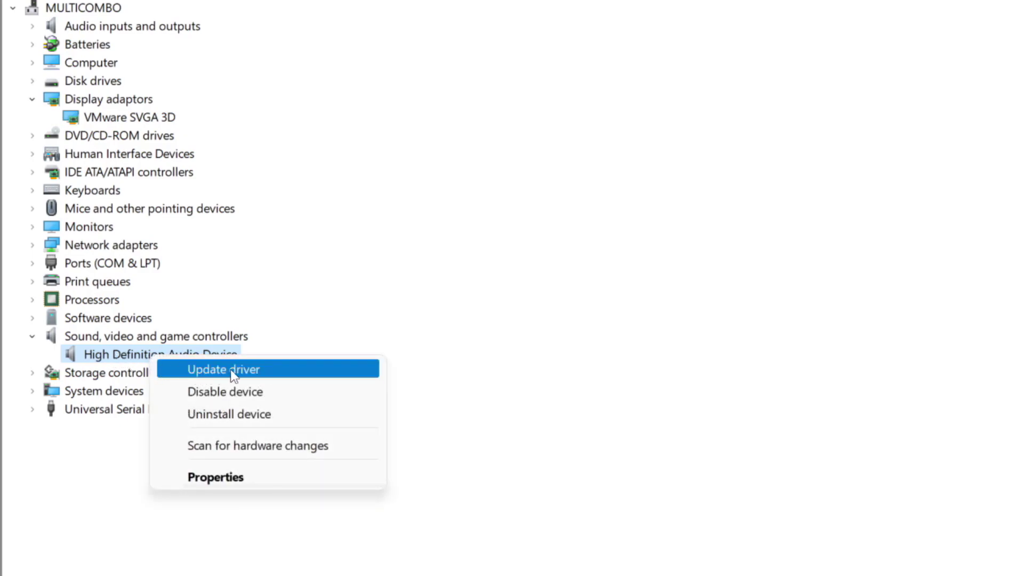
click(301, 374)
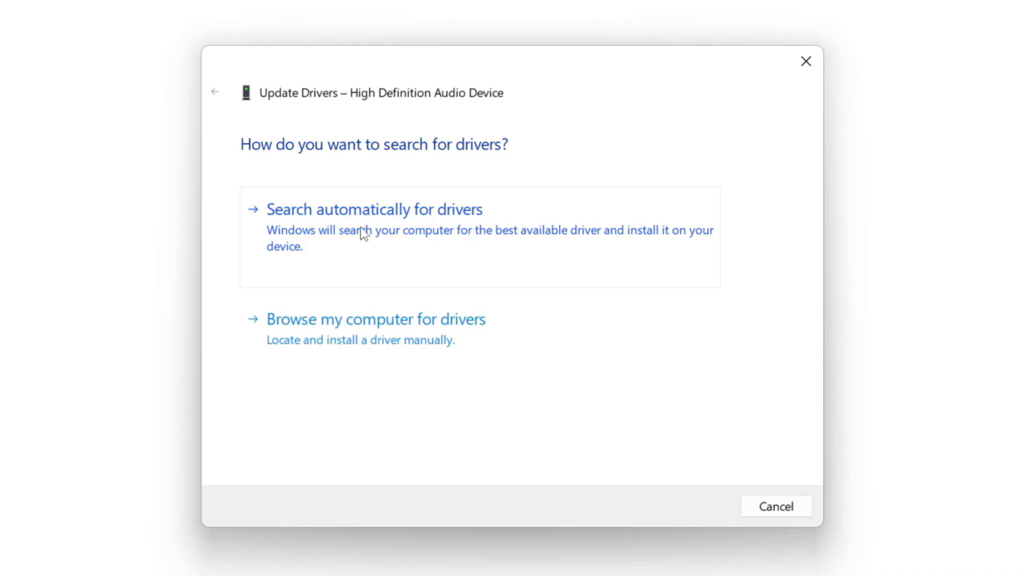
click(408, 233)
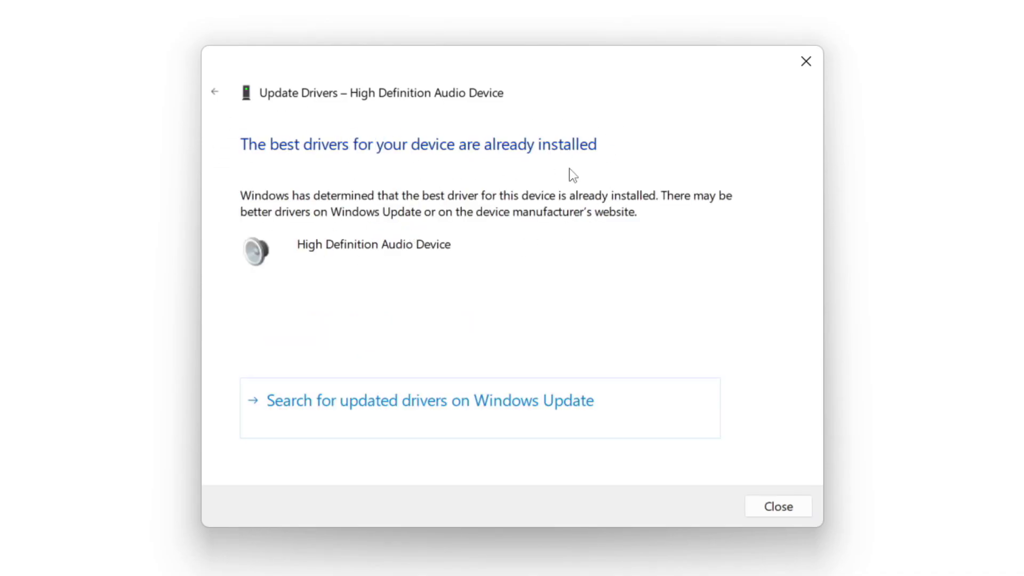
click(779, 507)
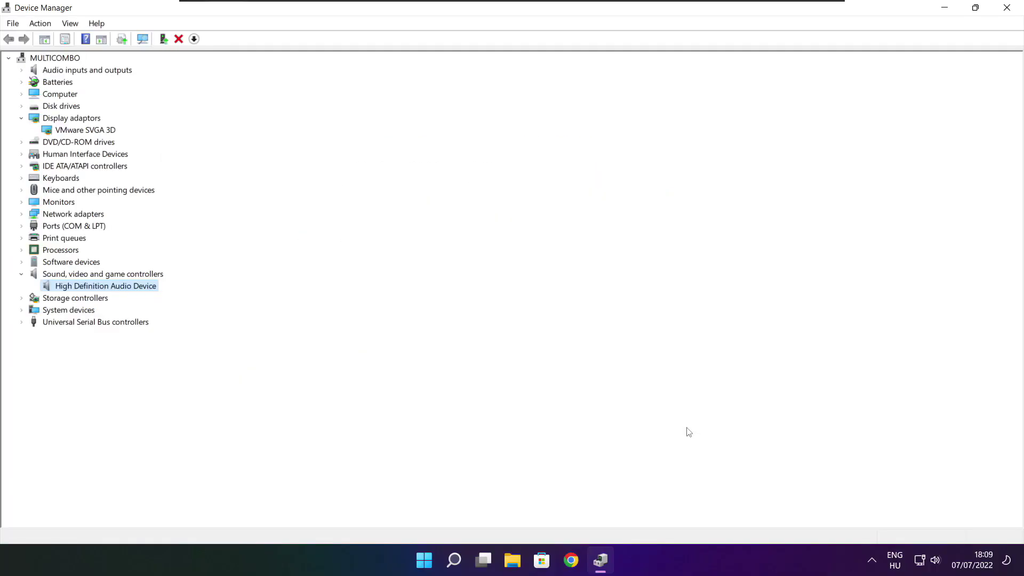
- Close Device Manager, search 'updates', check for Windows updates, then close Settings
click(1008, 7)
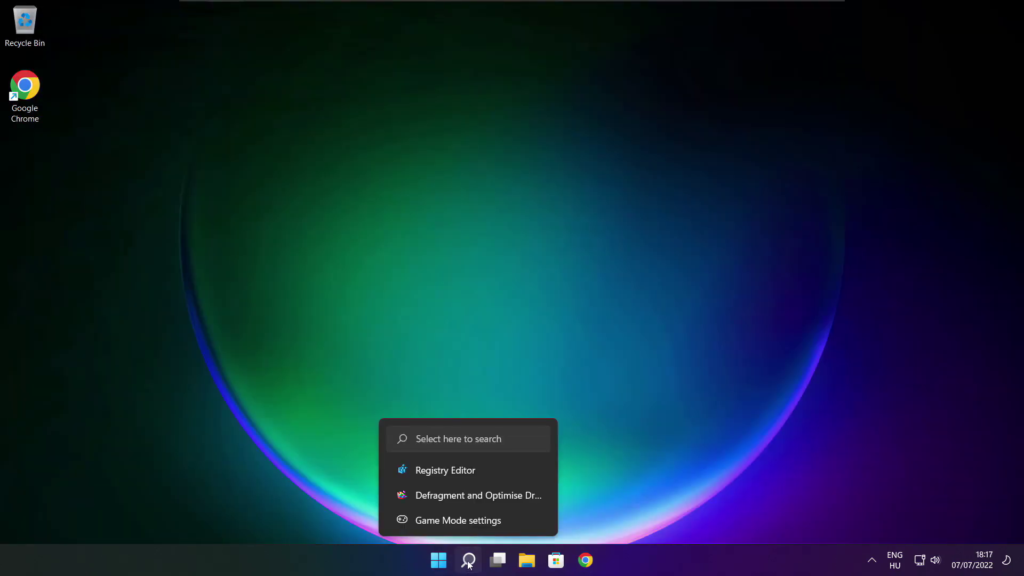
click(468, 563)
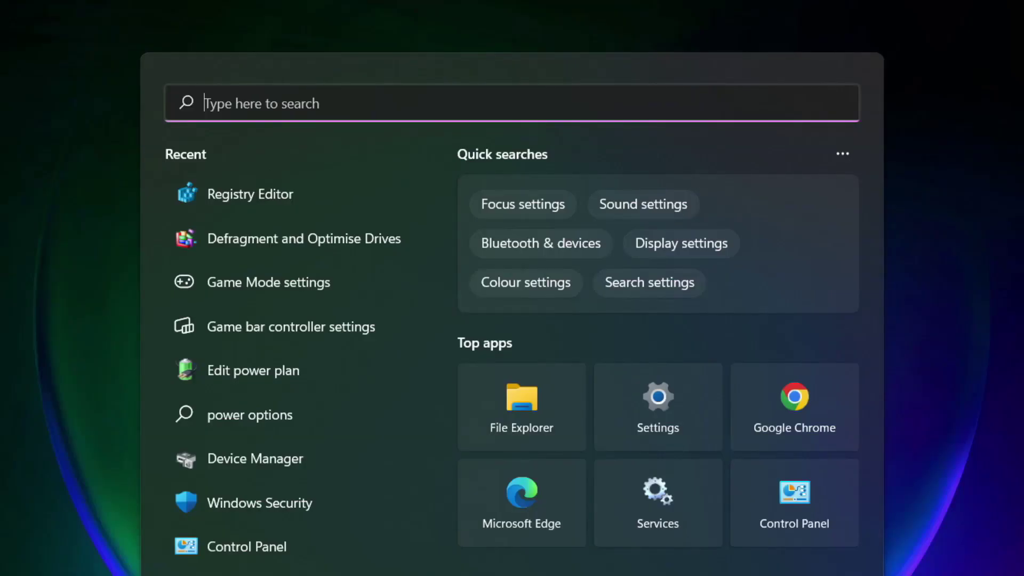
text(updates)
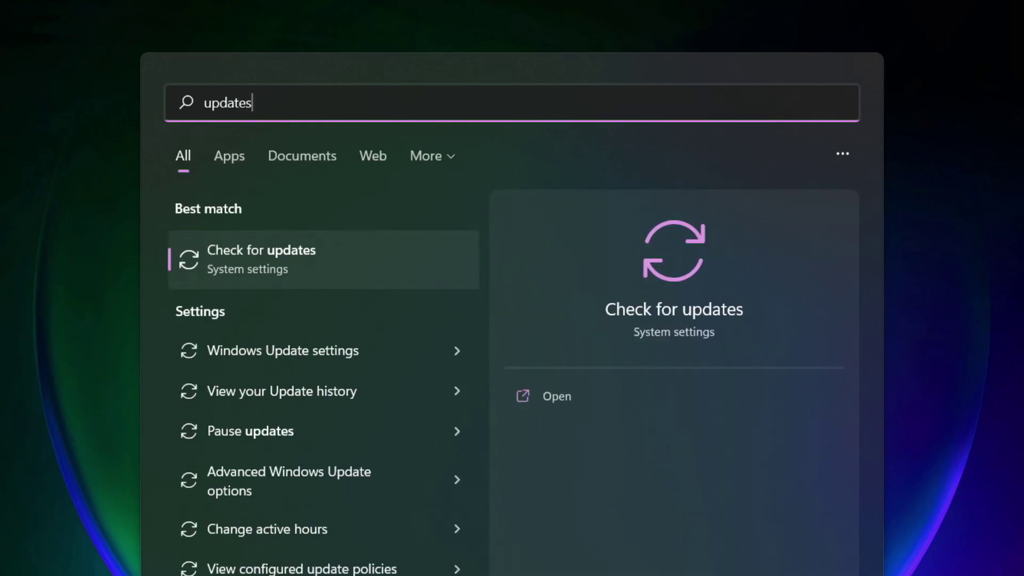
click(311, 268)
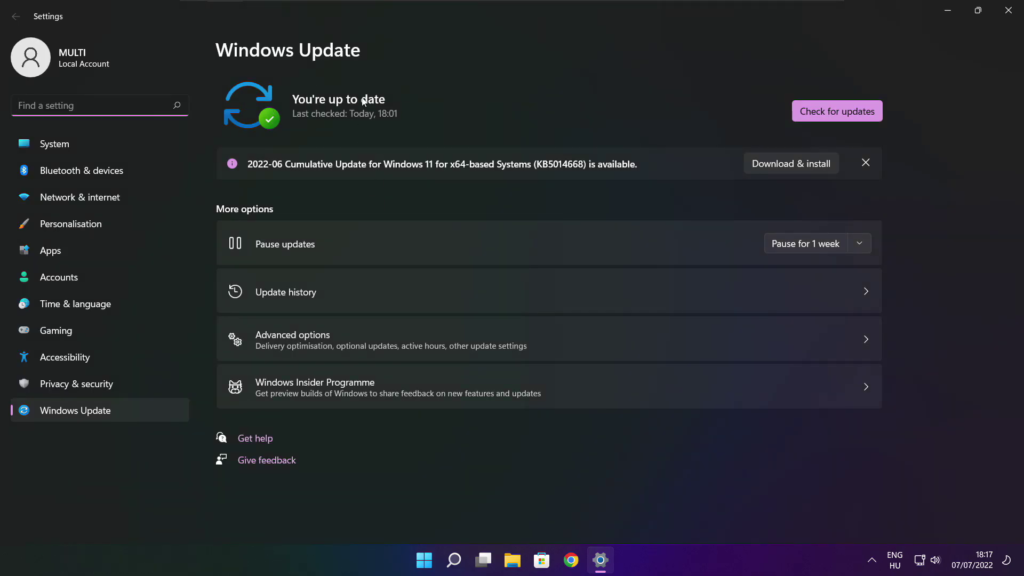
click(837, 111)
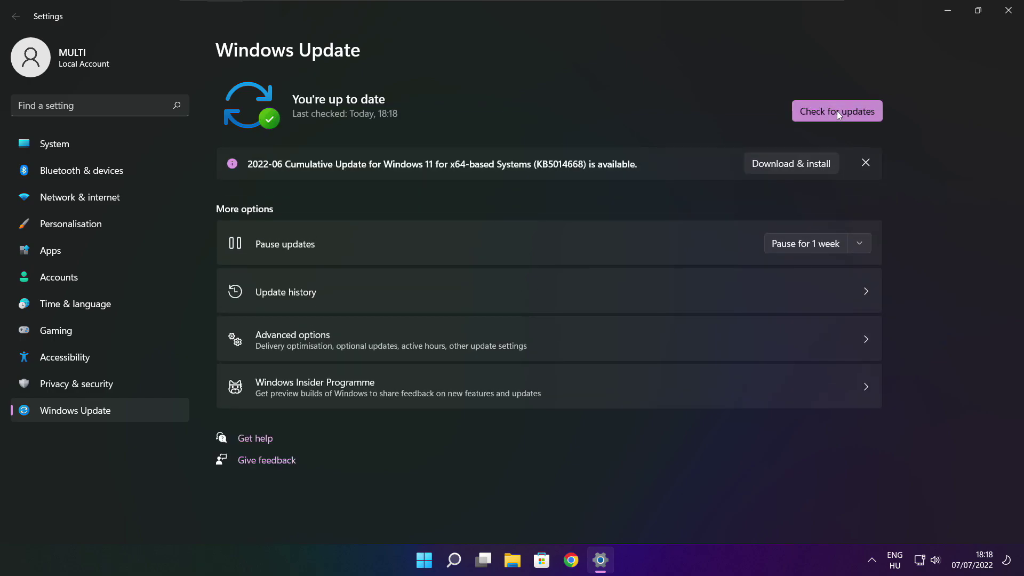
click(1007, 13)
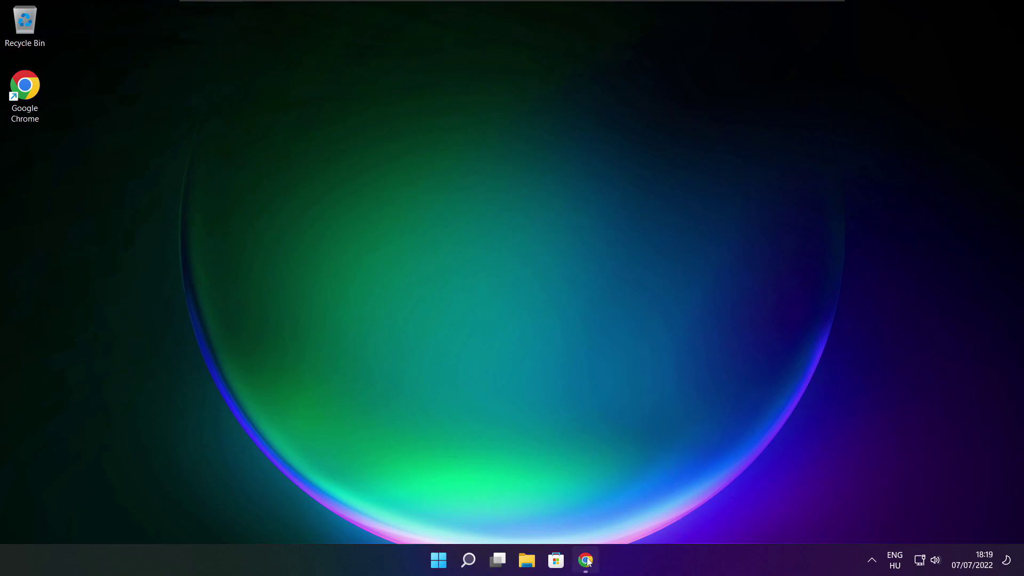
- Restore Chrome on the DirectX End-User Runtime Web Installer page and download dxwebsetup.exe
click(587, 480)
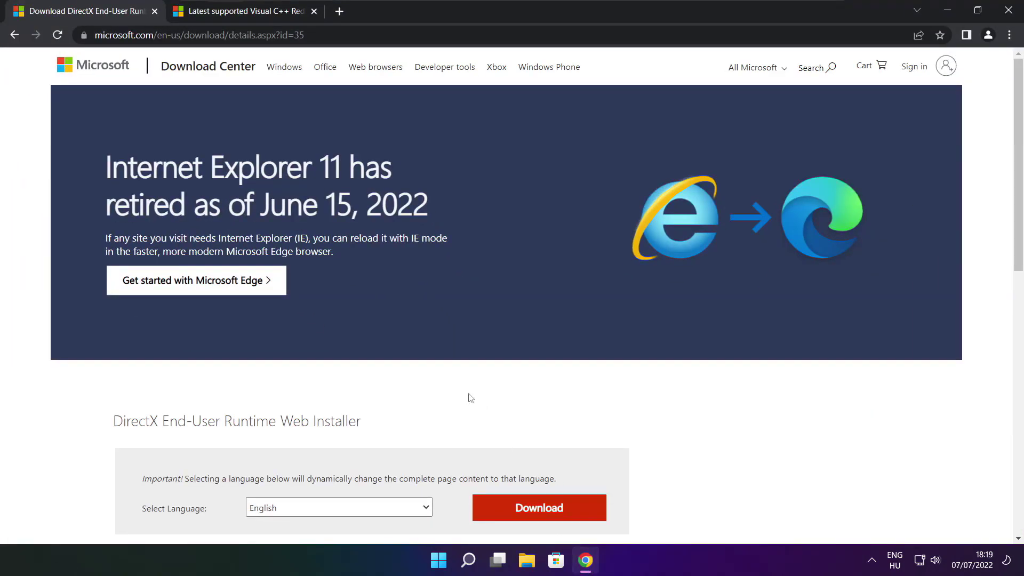
mouse_move(305, 34)
mouse_down()
mouse_move(95, 35)
mouse_move(305, 34)
mouse_up()
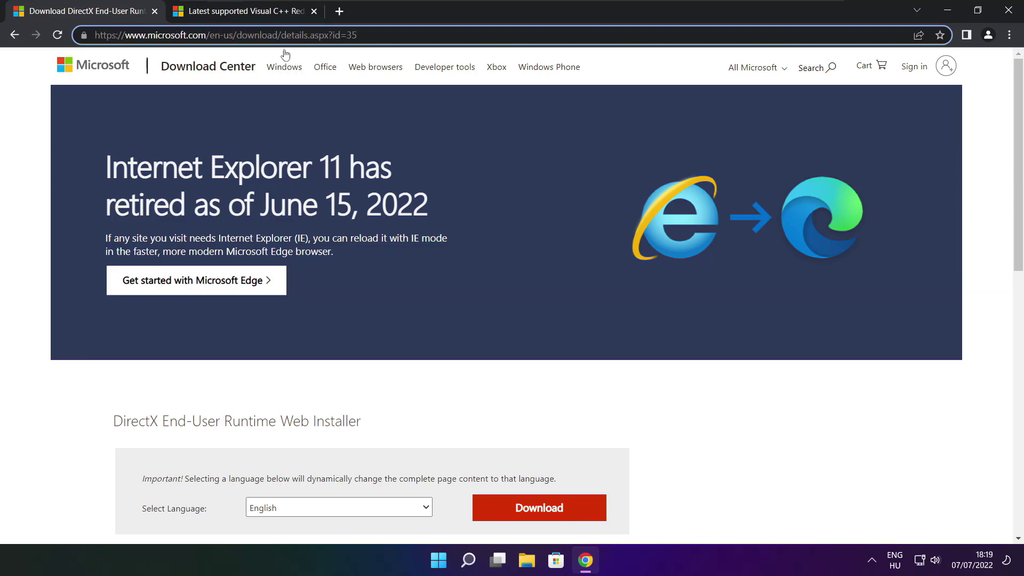
click(368, 385)
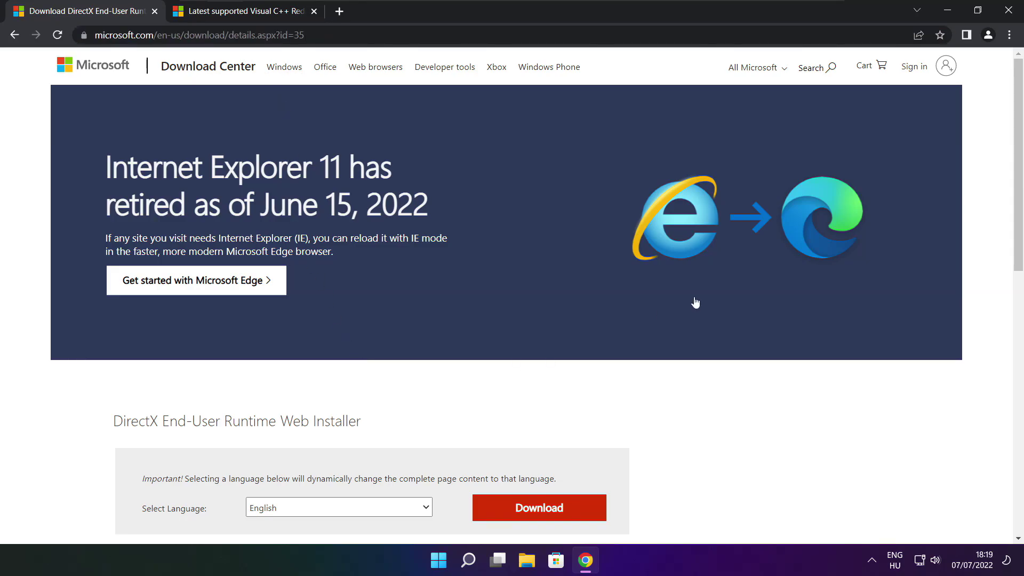
scroll(1017, 151, down, 3)
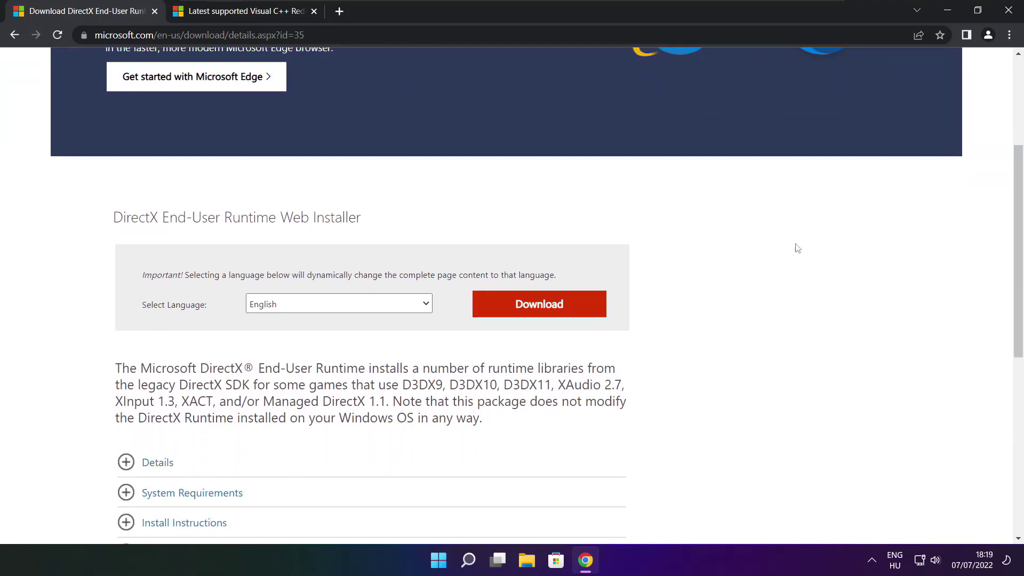
drag(365, 220, 421, 226)
click(543, 308)
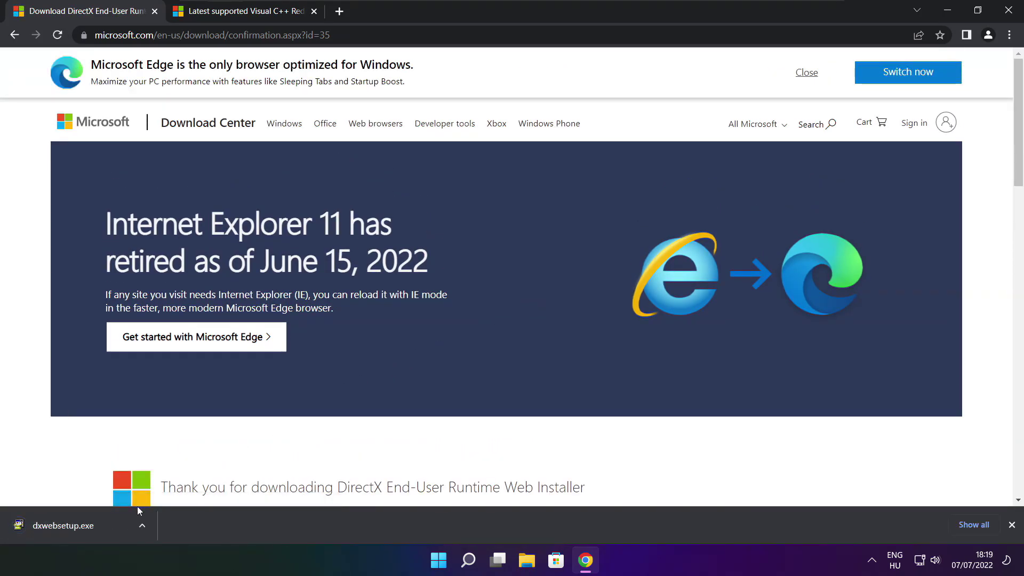
- Run dxwebsetup.exe, accept the licence, skip the Bing Bar offer, install the components, and finish
click(96, 526)
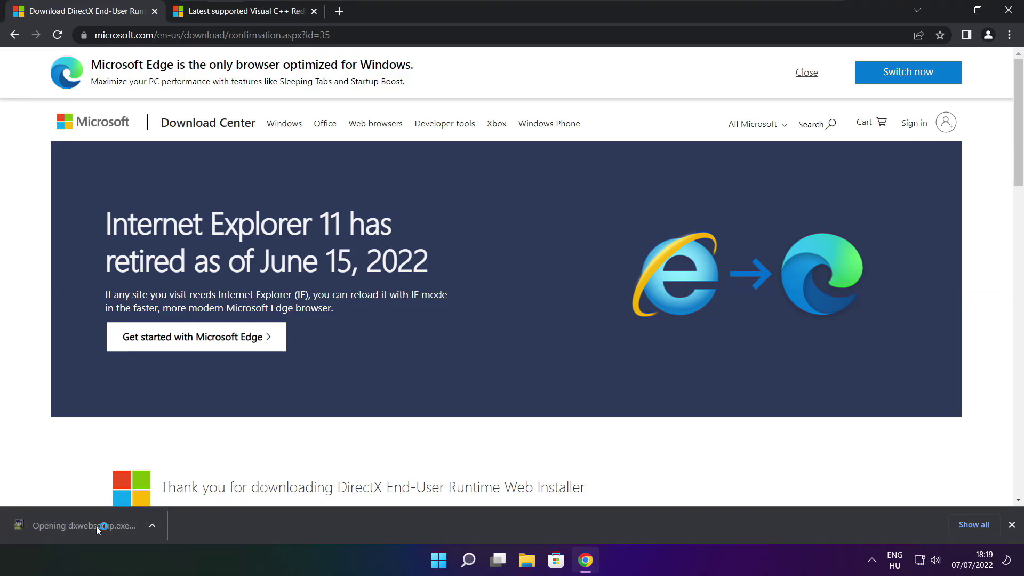
drag(217, 83, 488, 152)
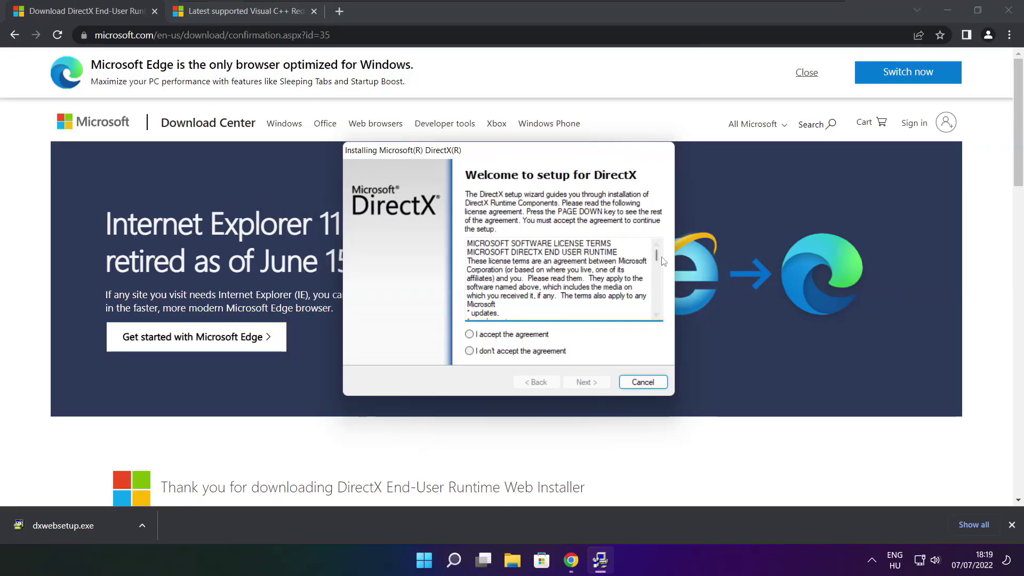
drag(657, 256, 656, 307)
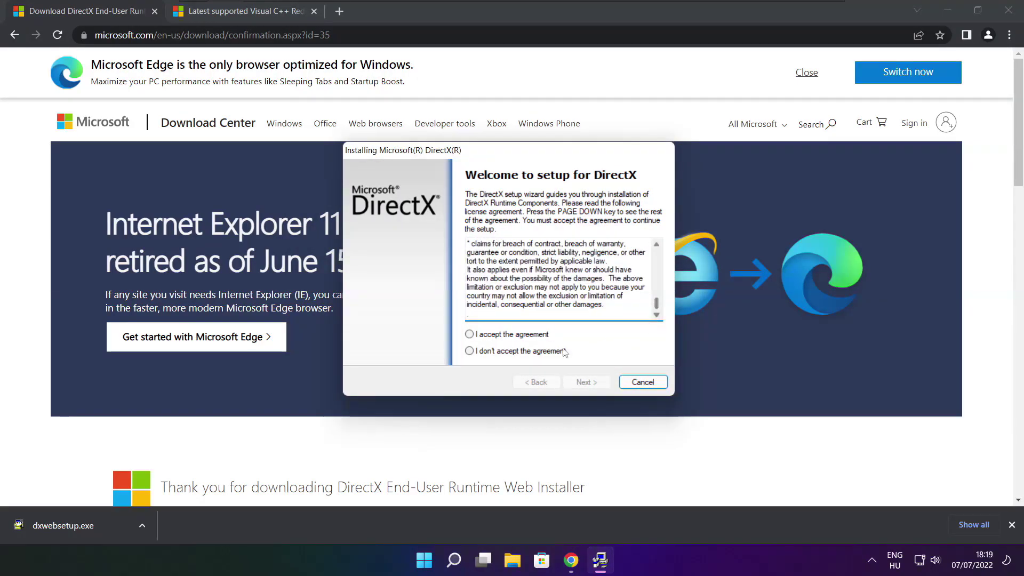
click(487, 336)
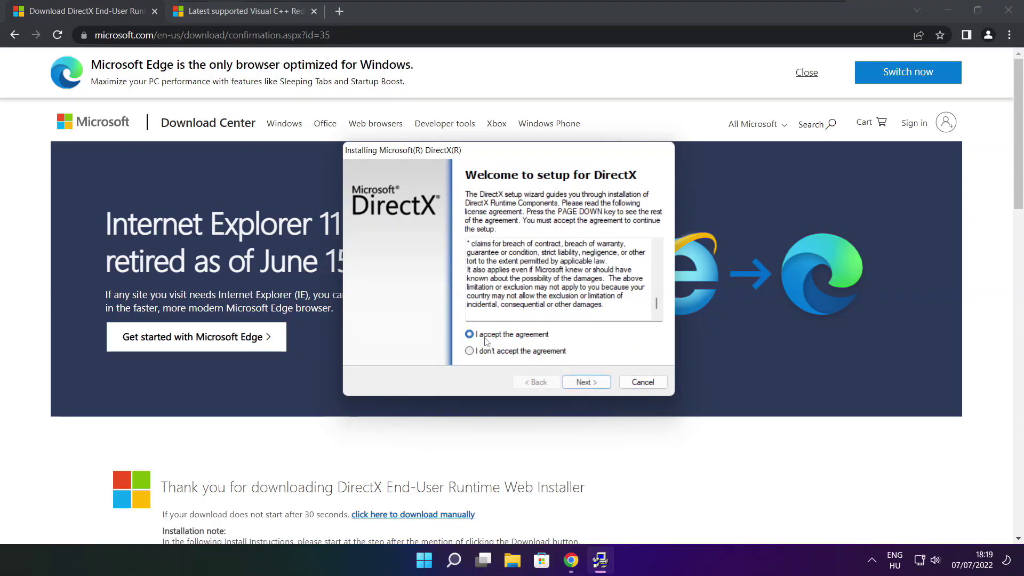
click(590, 381)
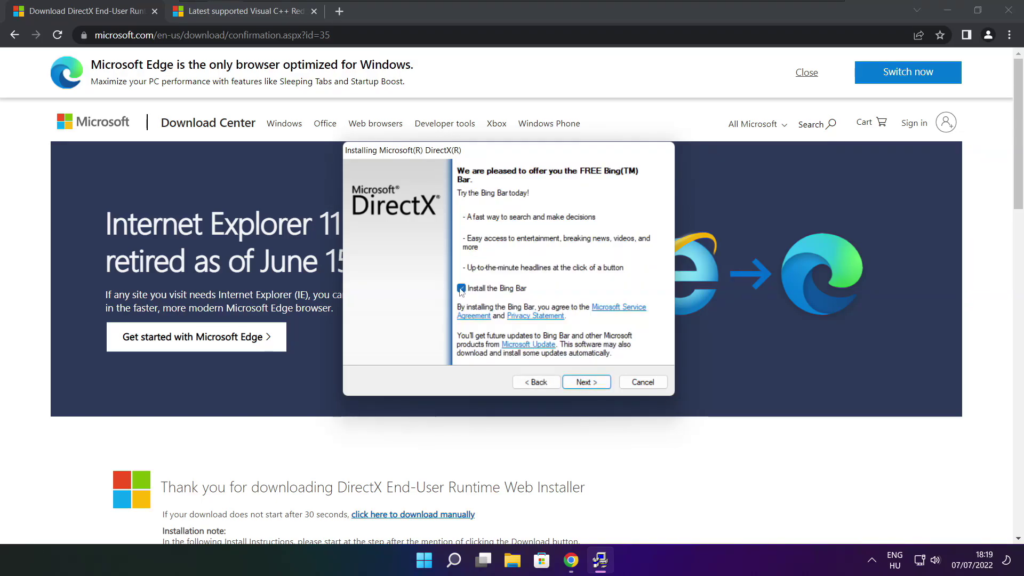
click(597, 382)
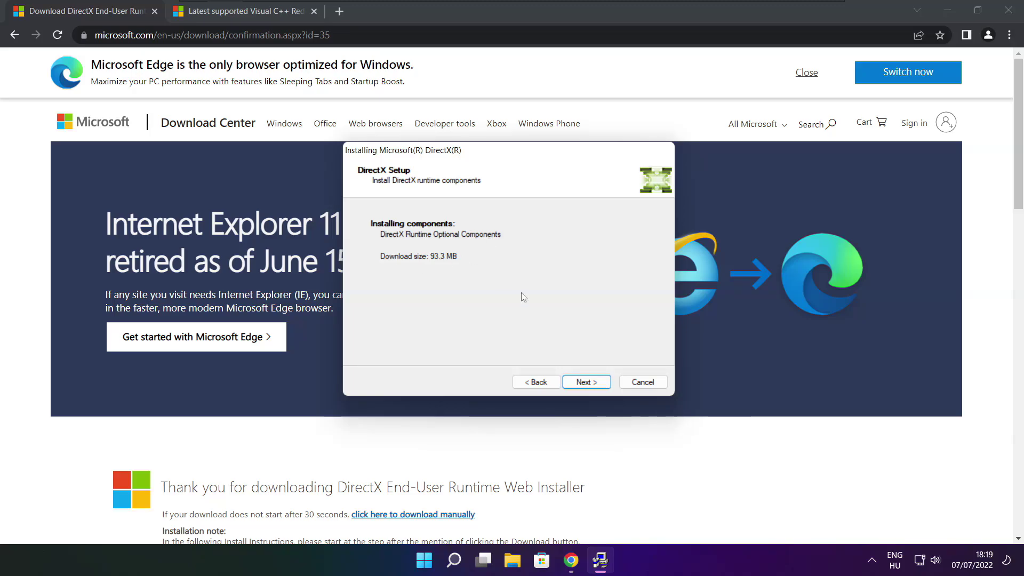
click(586, 382)
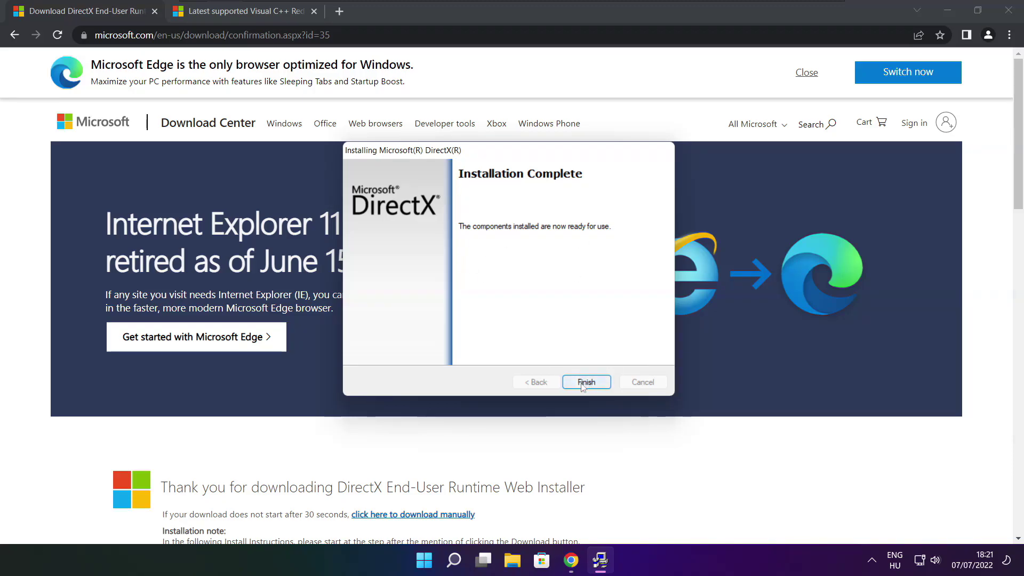
click(589, 382)
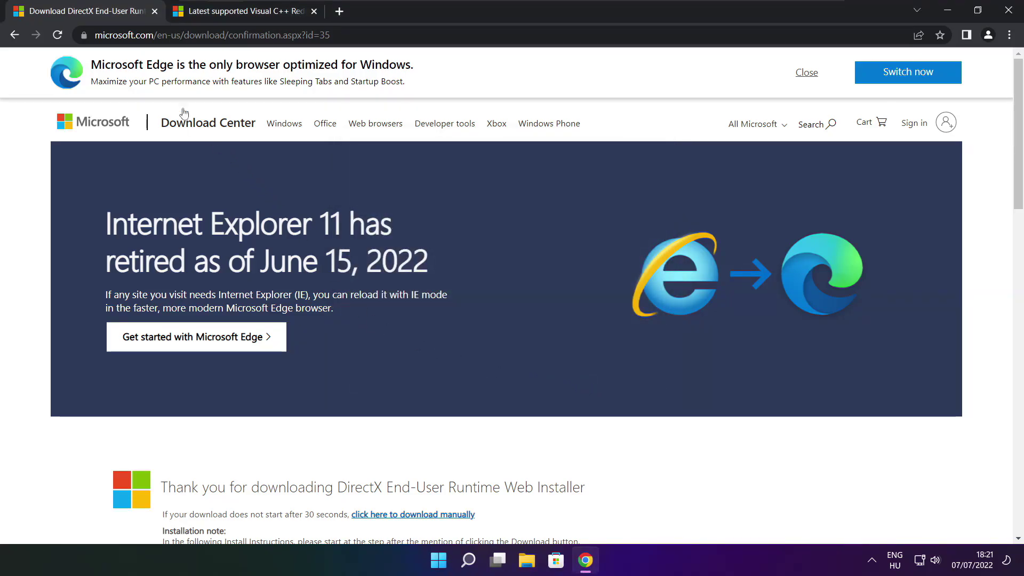
- Close the DirectX tab and locate the ARM64, X86 and X64 rows on the Visual C++ Docs page
click(155, 12)
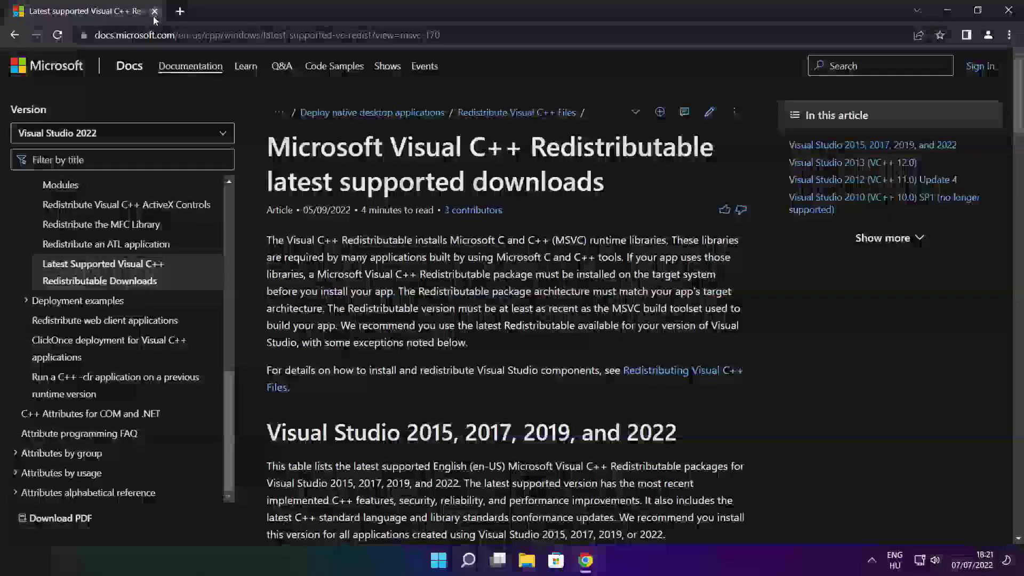
key(ctrl+l)
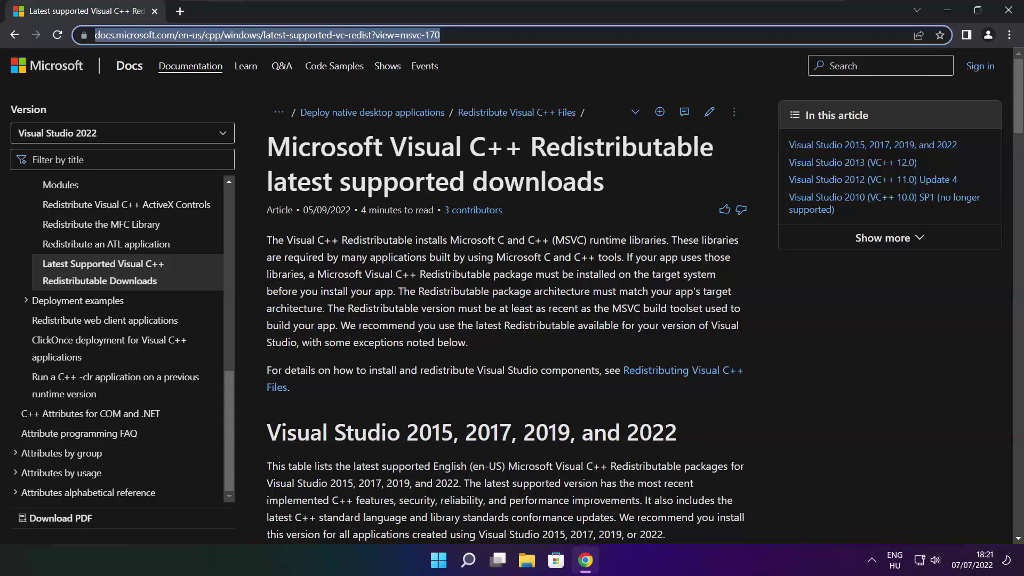
key(ctrl+shift+Right)
key(ctrl+shift+Right)
key(ctrl+shift+Right)
key(ctrl+shift+Right)
key(ctrl+shift+Right)
key(ctrl+shift+Right)
key(ctrl+shift+Right)
key(ctrl+shift+Right)
key(ctrl+shift+Right)
key(ctrl+shift+Right)
key(ctrl+shift+Right)
key(ctrl+shift+Right)
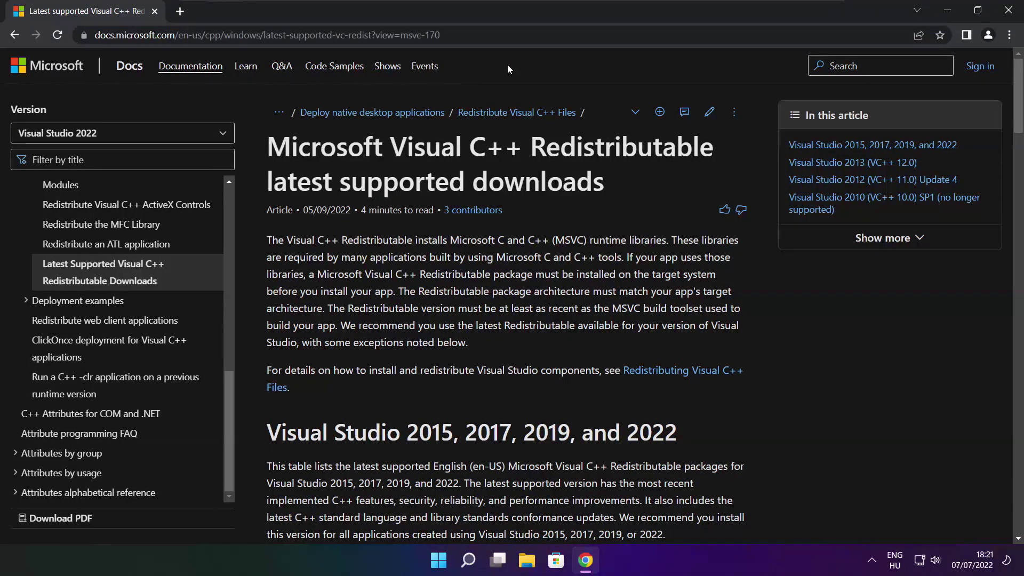
click(507, 65)
scroll(1018, 116, down, 1)
scroll(1019, 116, down, 5)
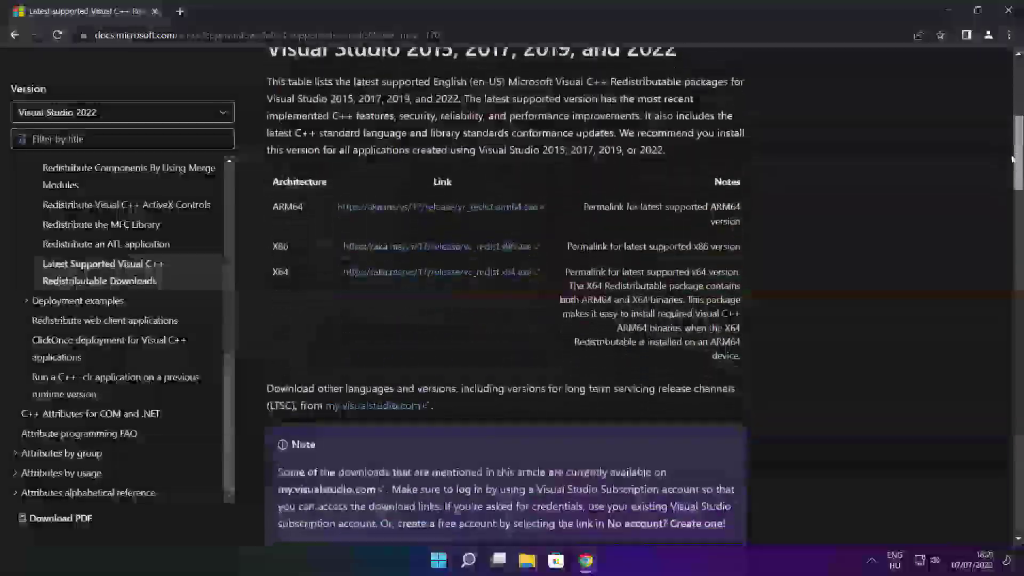
scroll(390, 235, up, 1)
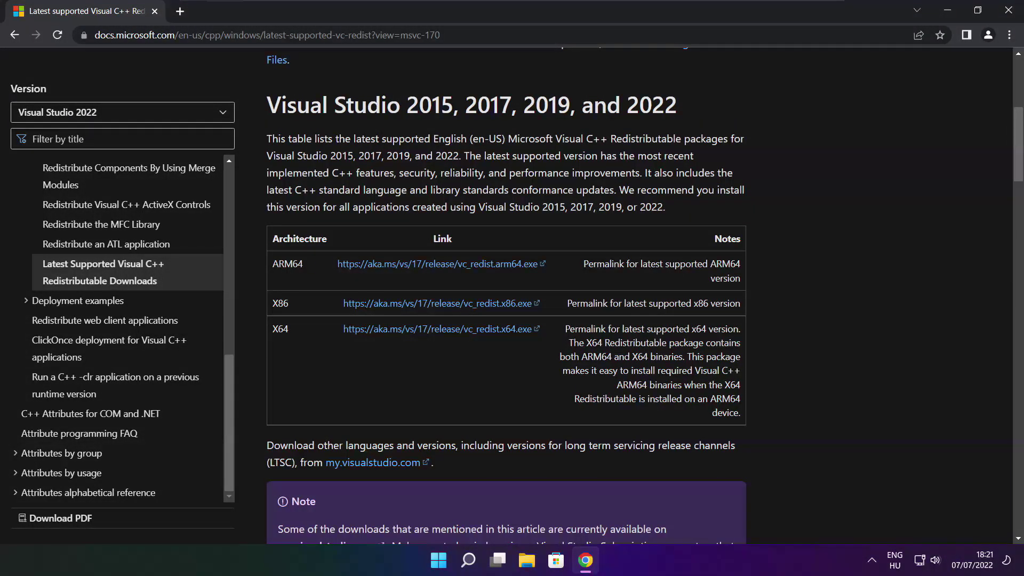
drag(271, 264, 693, 370)
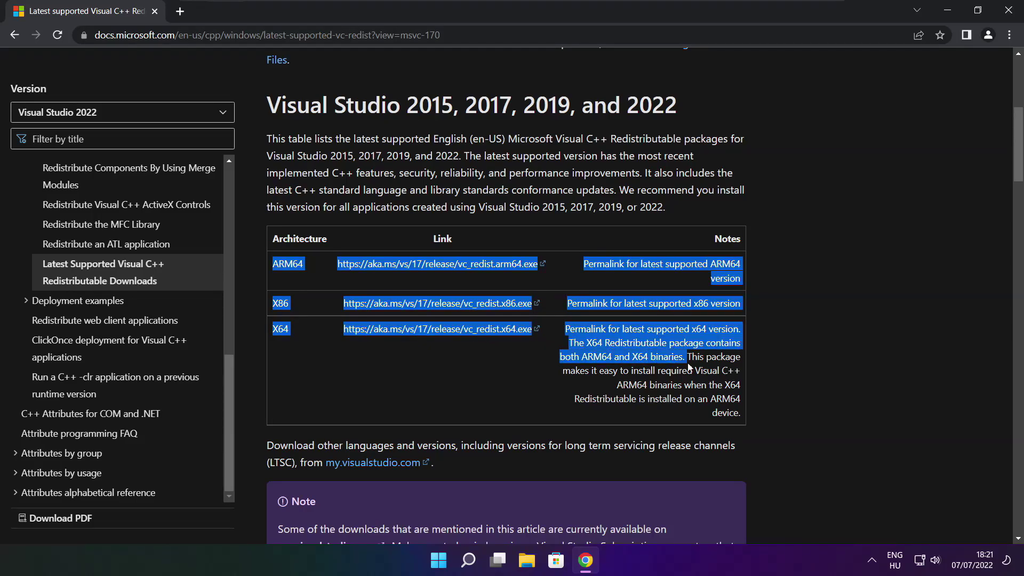
click(694, 370)
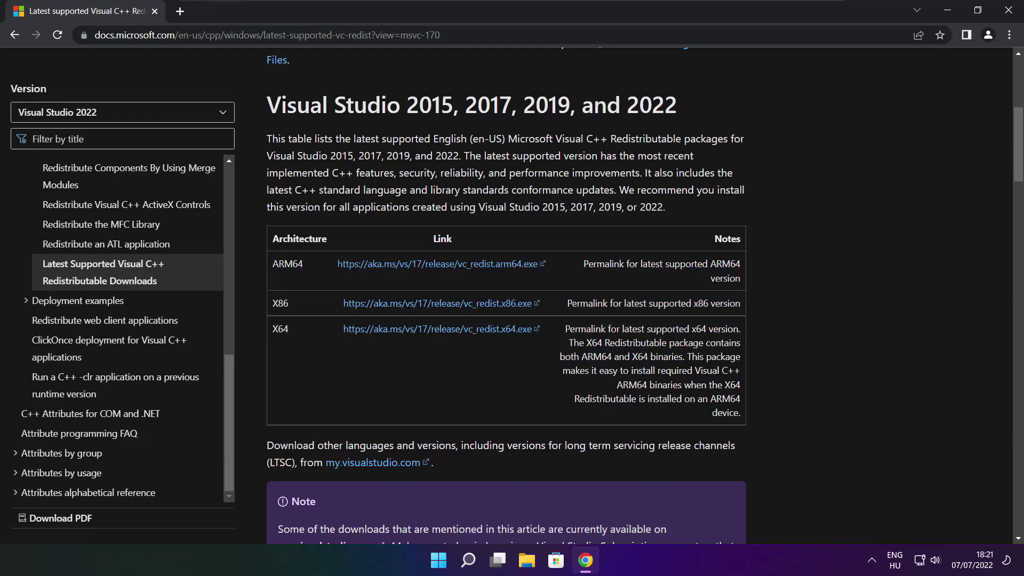
- Download the ARM64, X86 and X64 vc_redist installers from the table
click(425, 265)
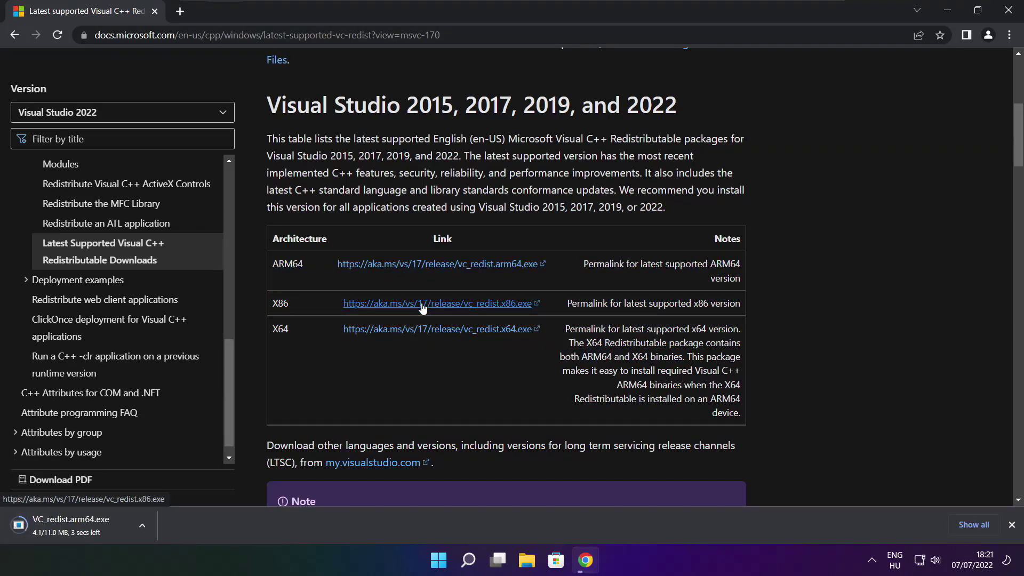
click(422, 305)
click(422, 330)
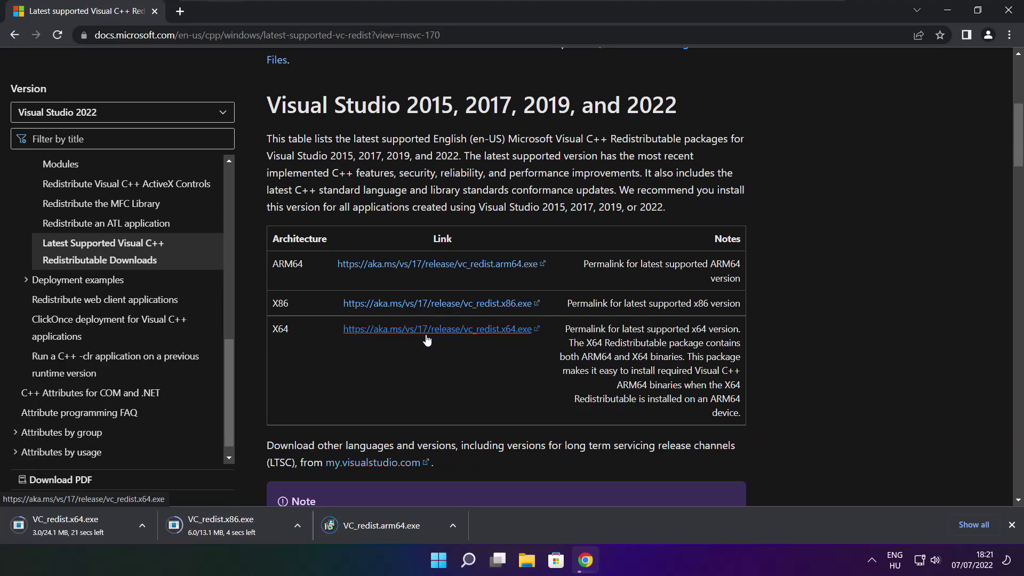
- Attempt the ARM64 redistributable install with licence accepted, then dismiss the failed setup
click(389, 527)
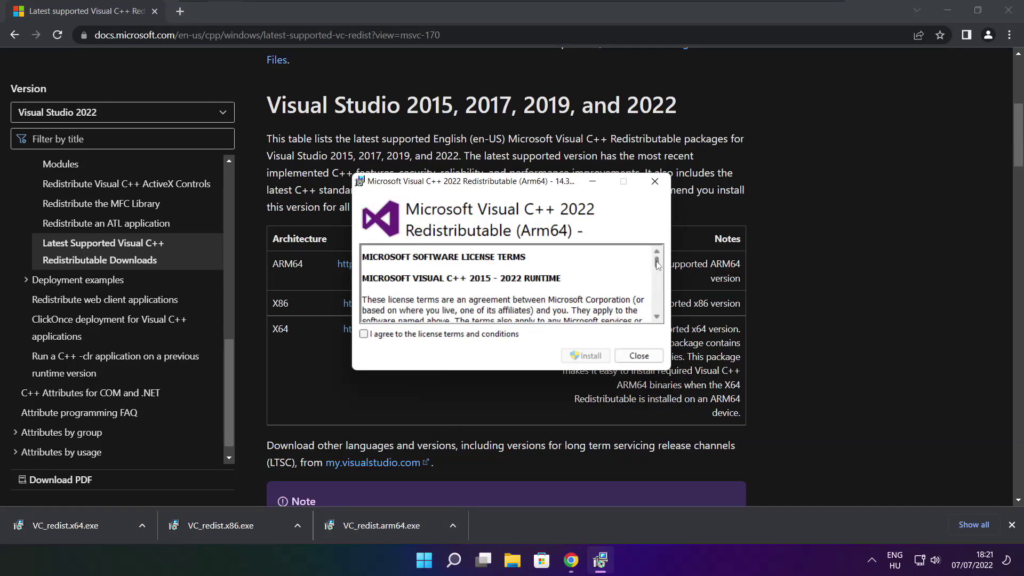
drag(657, 263, 657, 317)
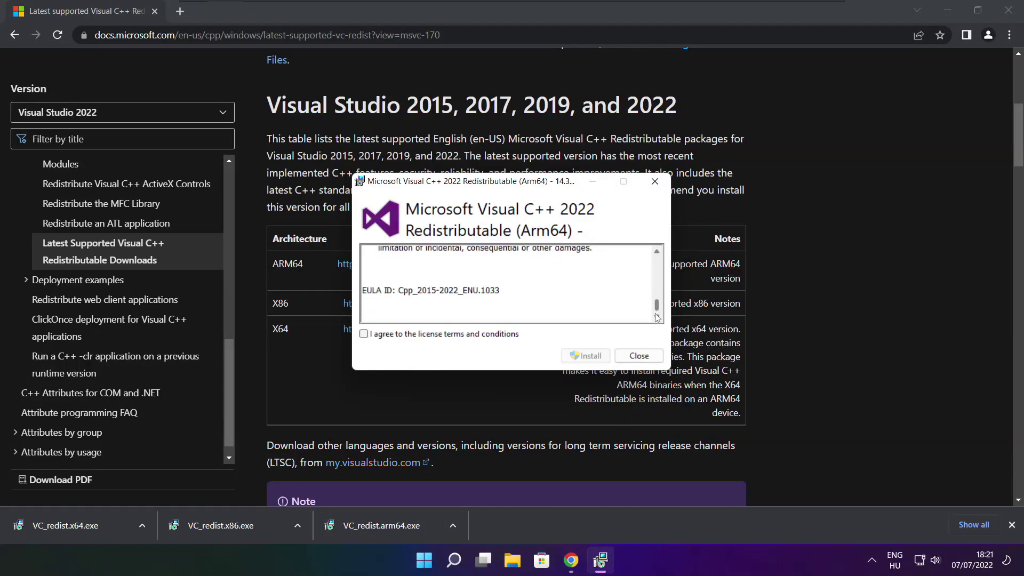
click(364, 334)
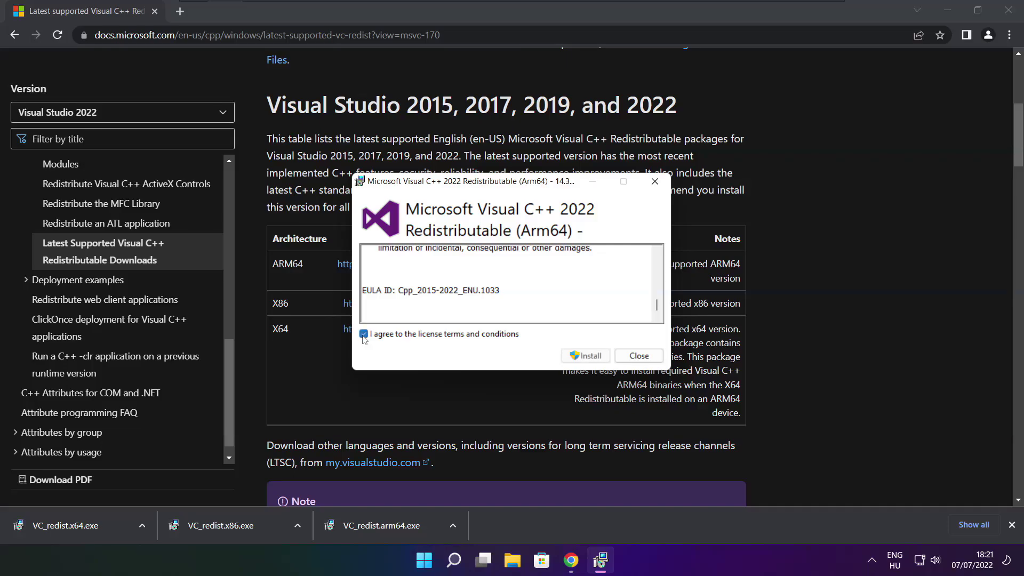
click(581, 358)
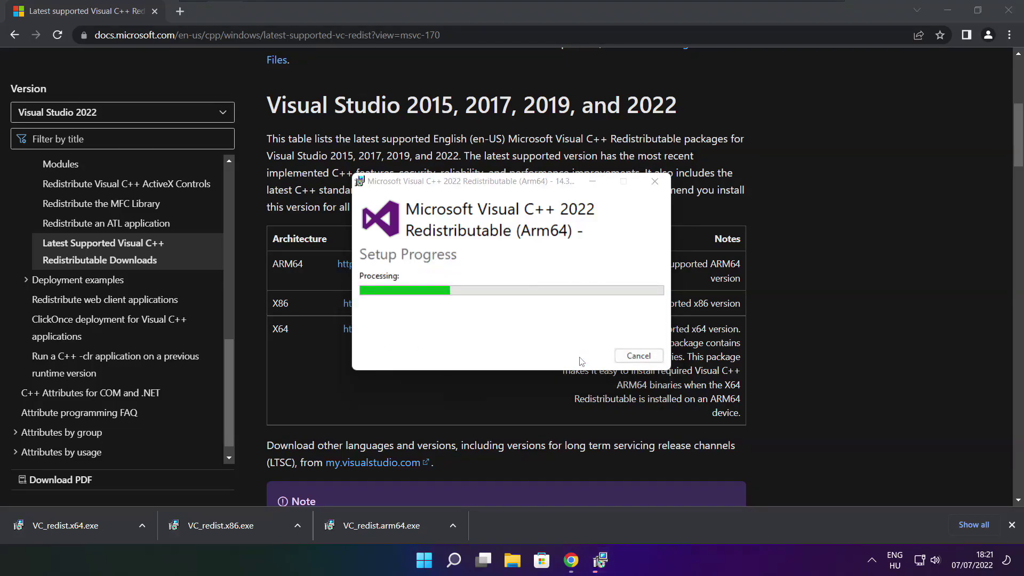
click(639, 356)
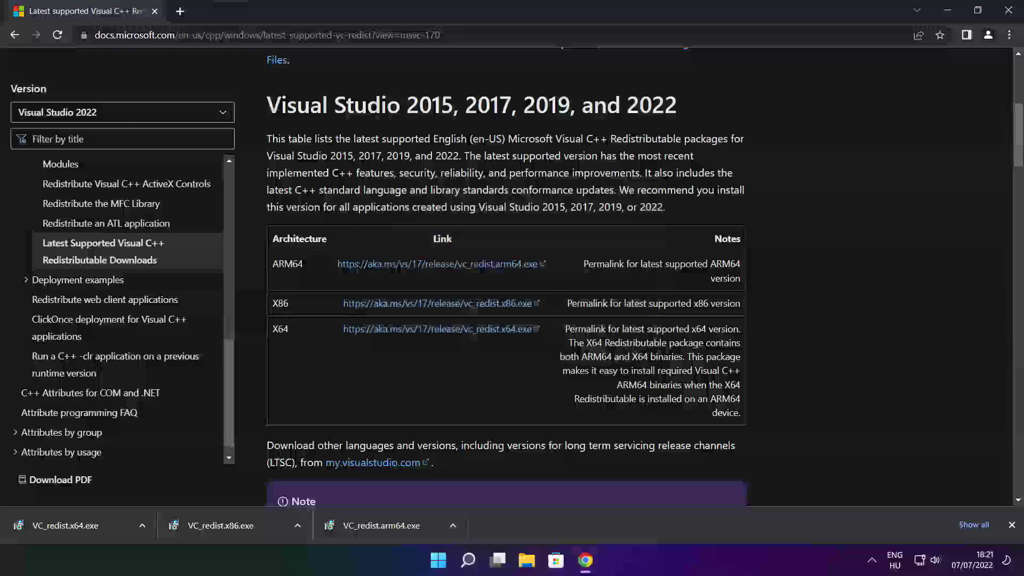
- Install the x86 Visual C++ 2015-2022 redistributable after accepting its licence terms
click(242, 526)
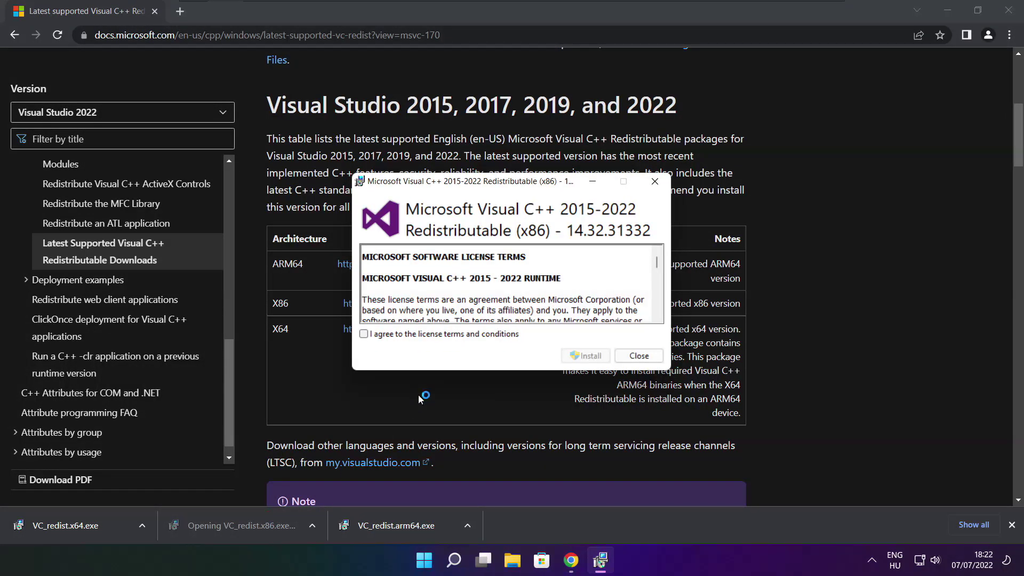
drag(657, 264, 660, 312)
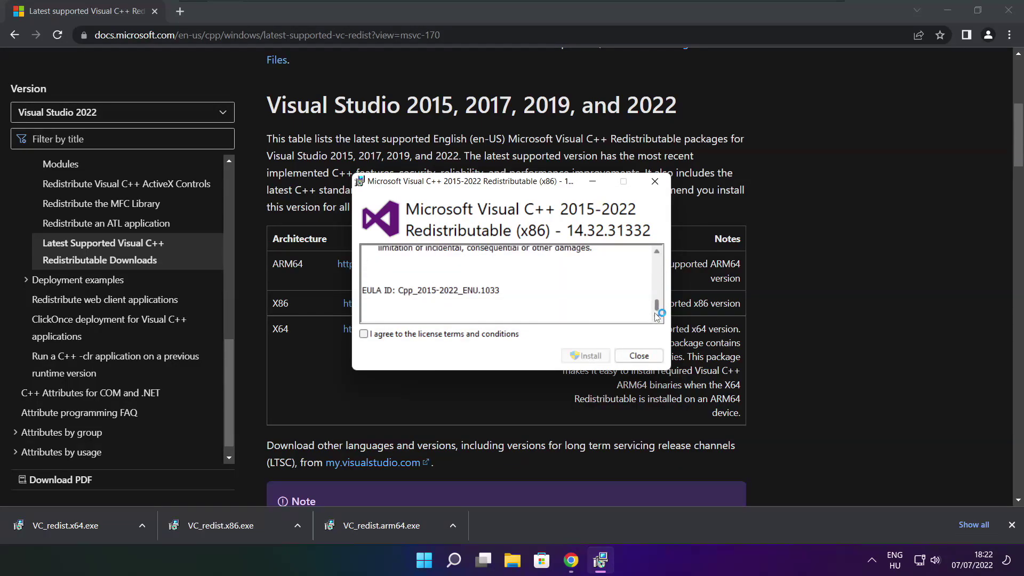
click(365, 335)
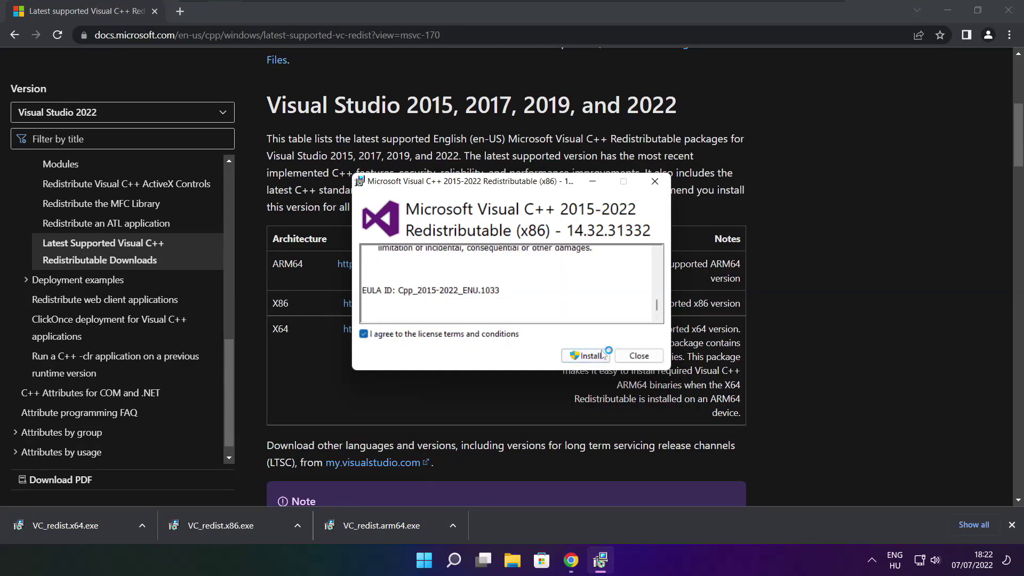
click(586, 356)
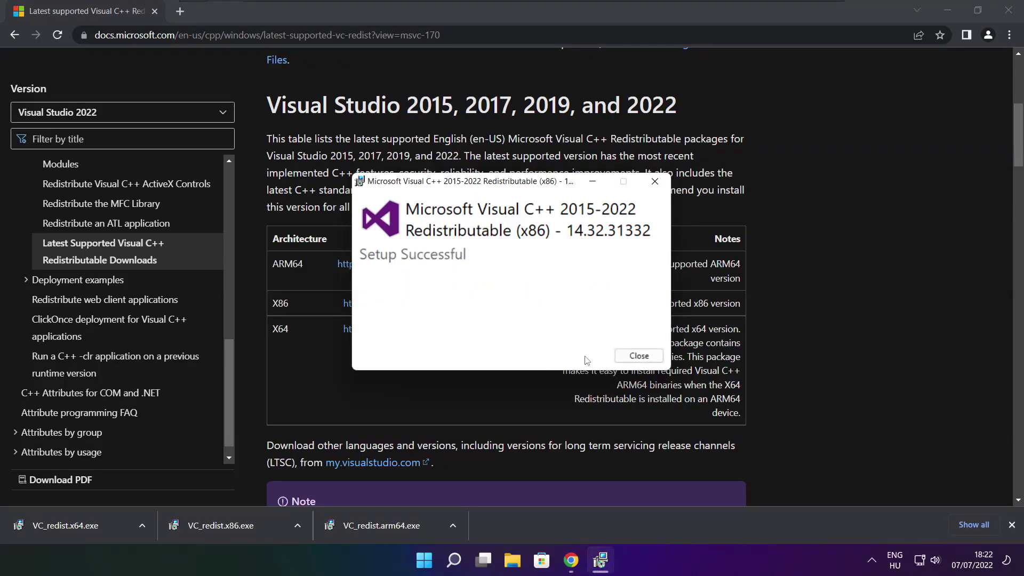
click(639, 355)
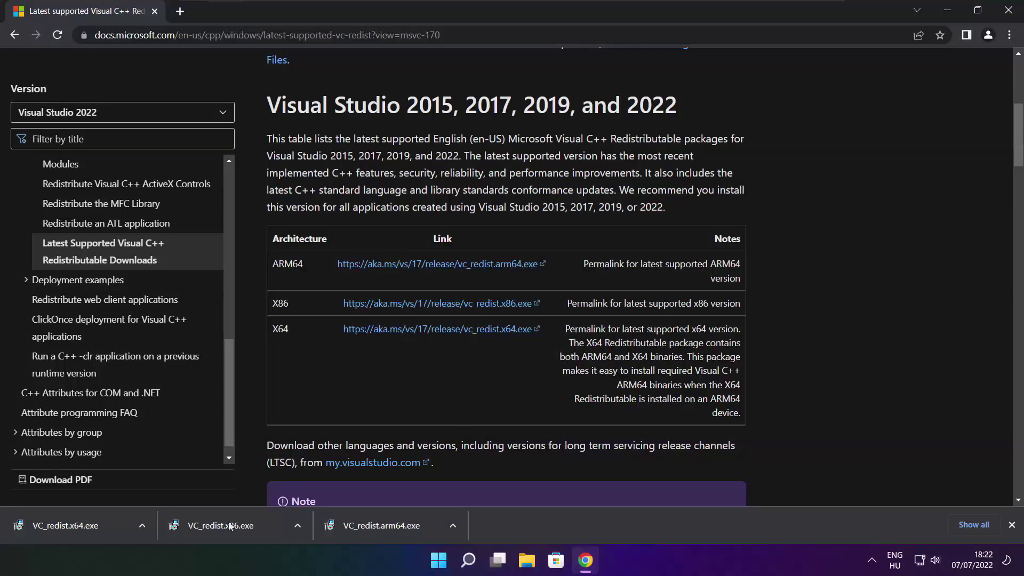
- Install the x64 Visual C++ 2015-2022 redistributable 14.32.31332 after accepting its licence terms
click(85, 525)
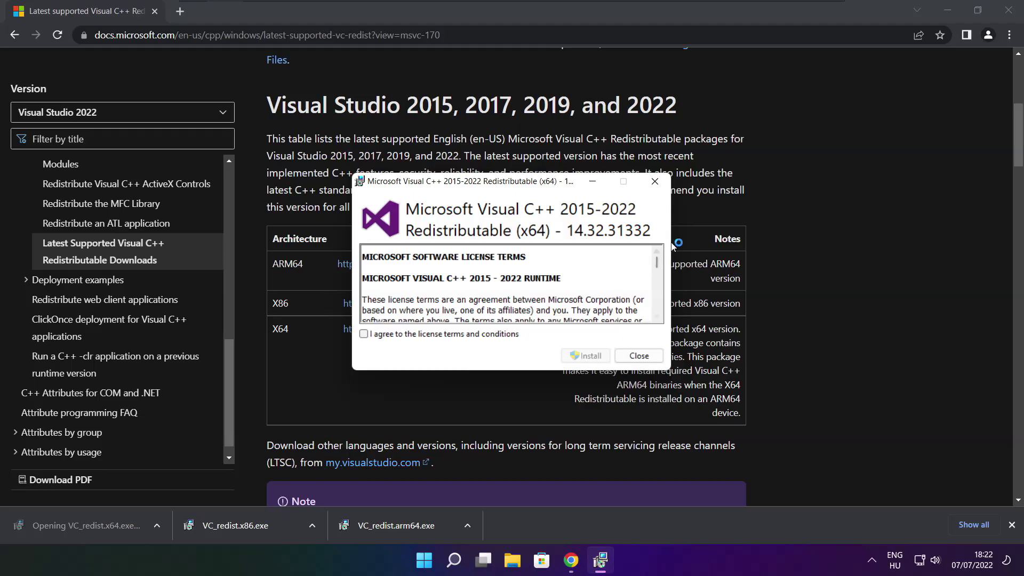
drag(656, 262, 656, 306)
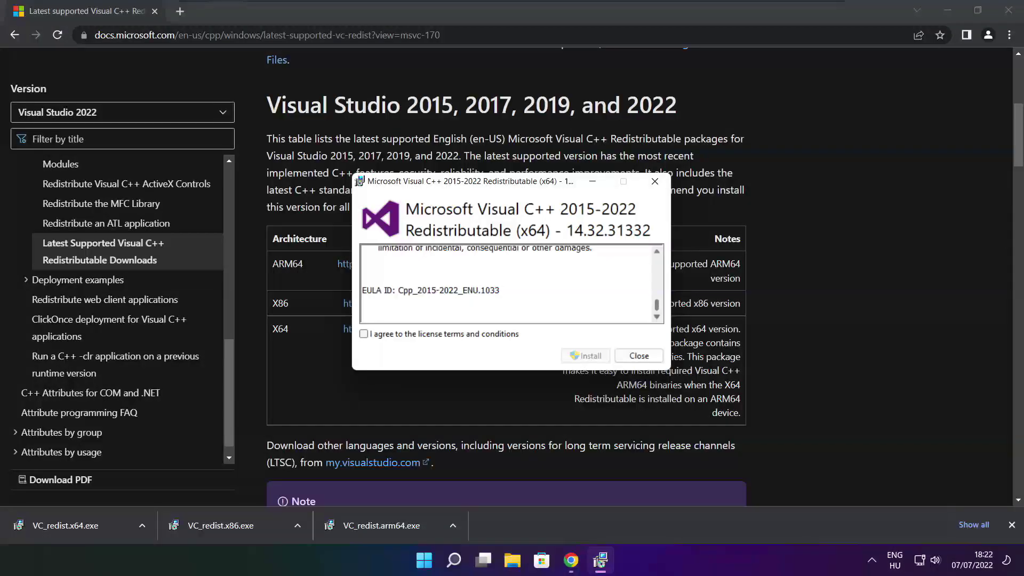
click(390, 334)
click(588, 357)
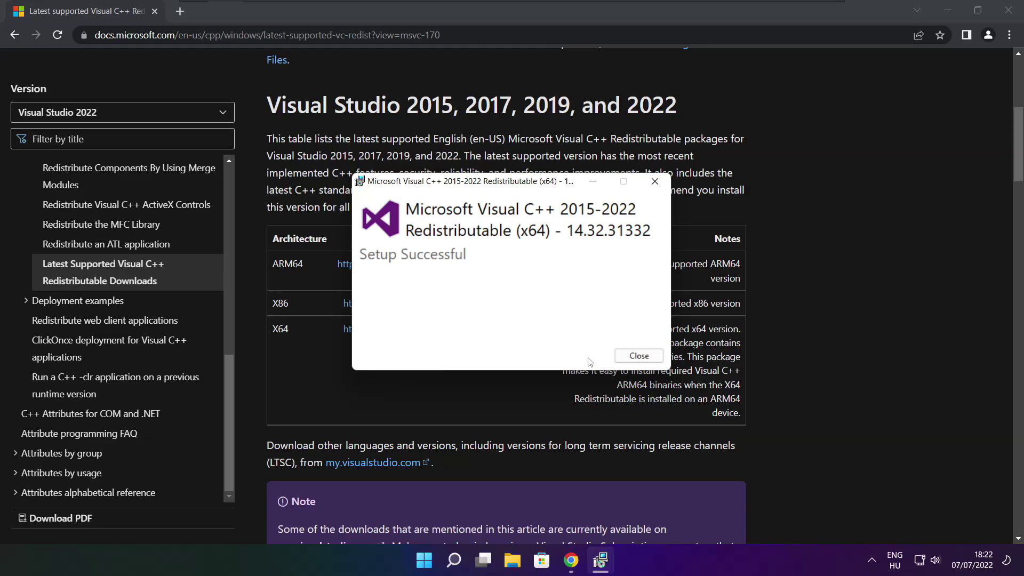
click(639, 355)
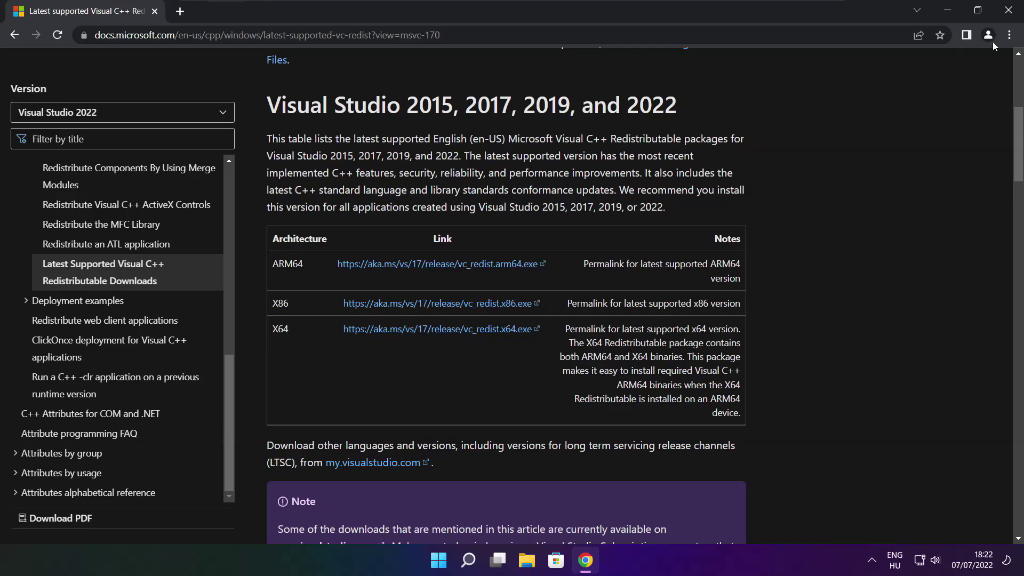
- Search for 'cmd' and run Command Prompt as administrator
click(1009, 12)
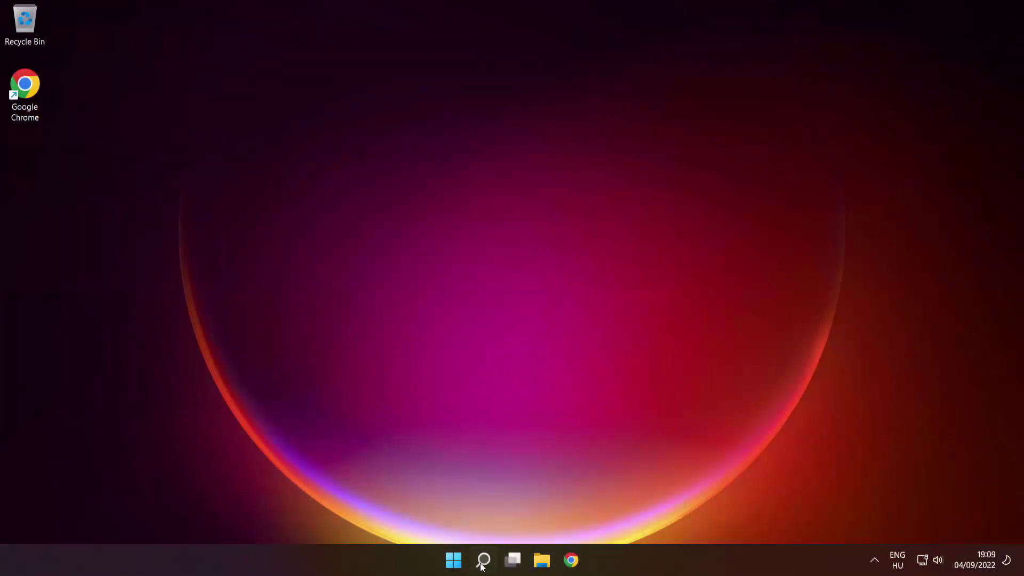
mouse_move(483, 569)
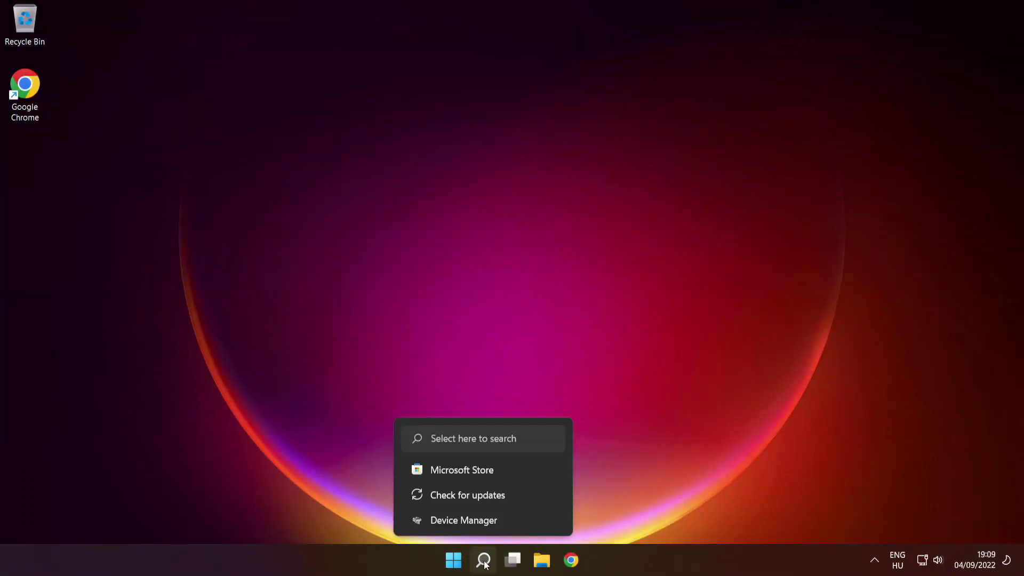
click(484, 561)
text(cmd)
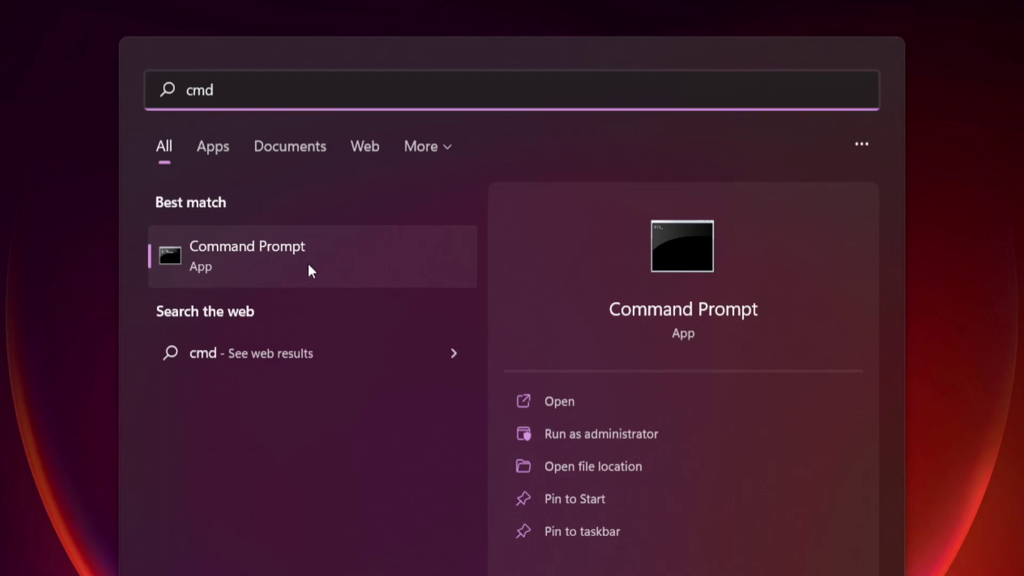
right_click(377, 252)
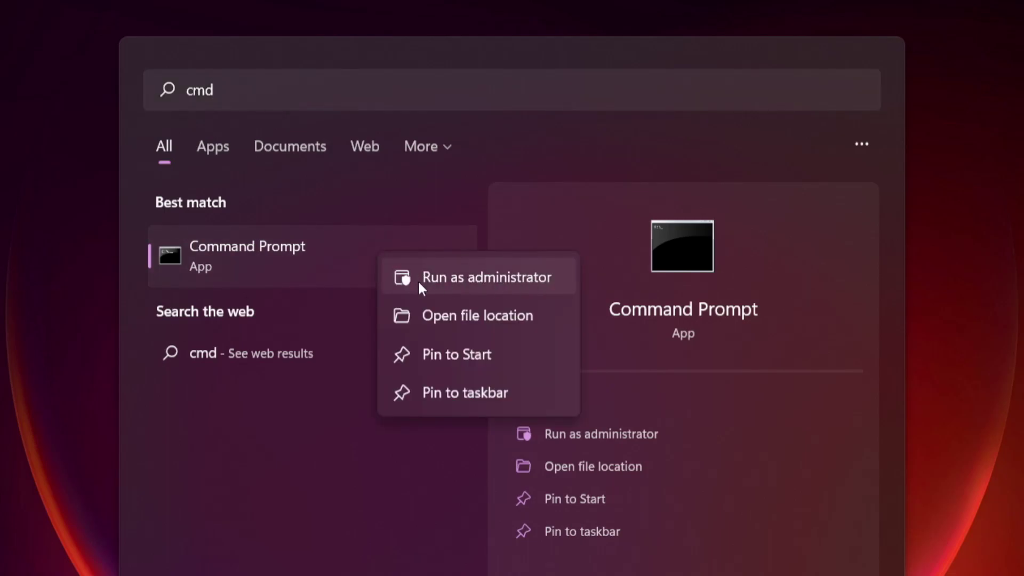
click(486, 275)
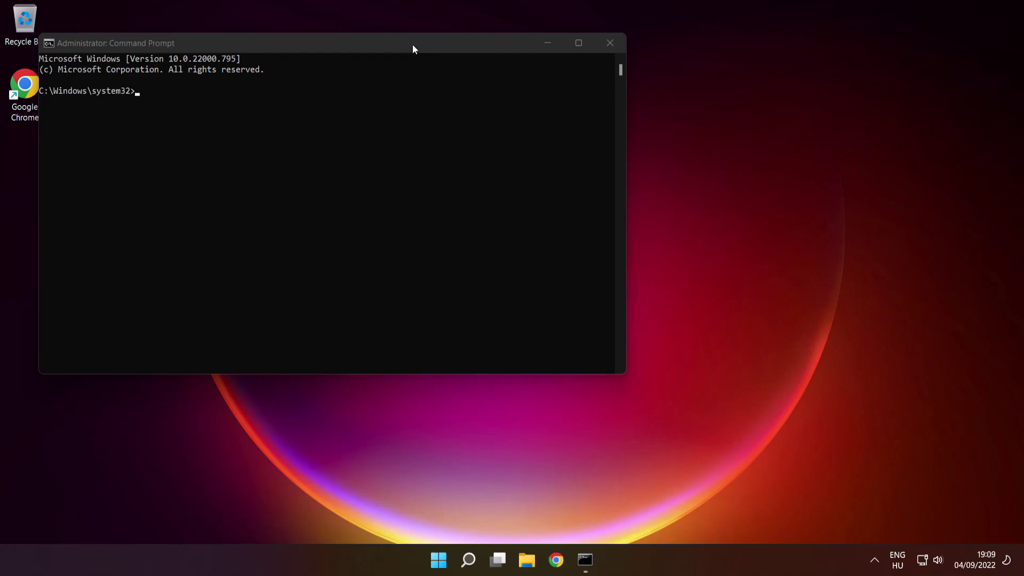
- Run sfc /scannow in the elevated Command Prompt to repair corrupt system files
drag(412, 49, 590, 128)
text(sfc /scannow)
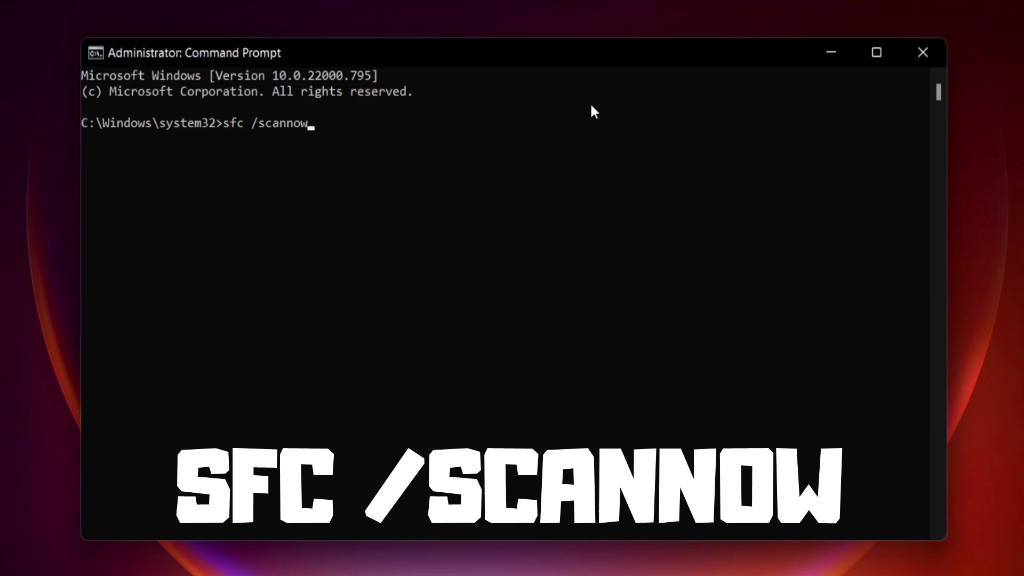
key(Return)
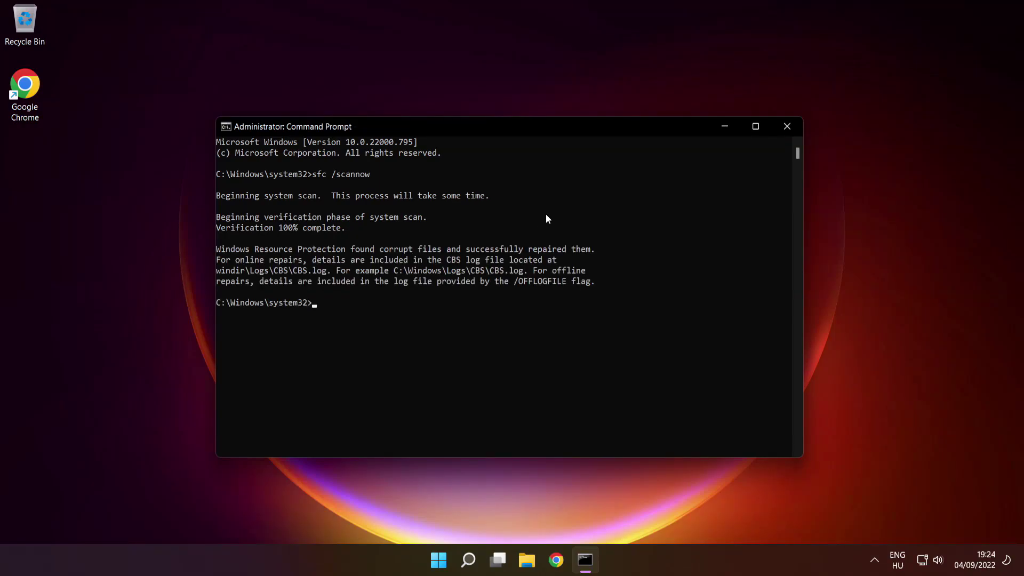
- Close Command Prompt and restart the PC from the Start menu's power options
click(788, 129)
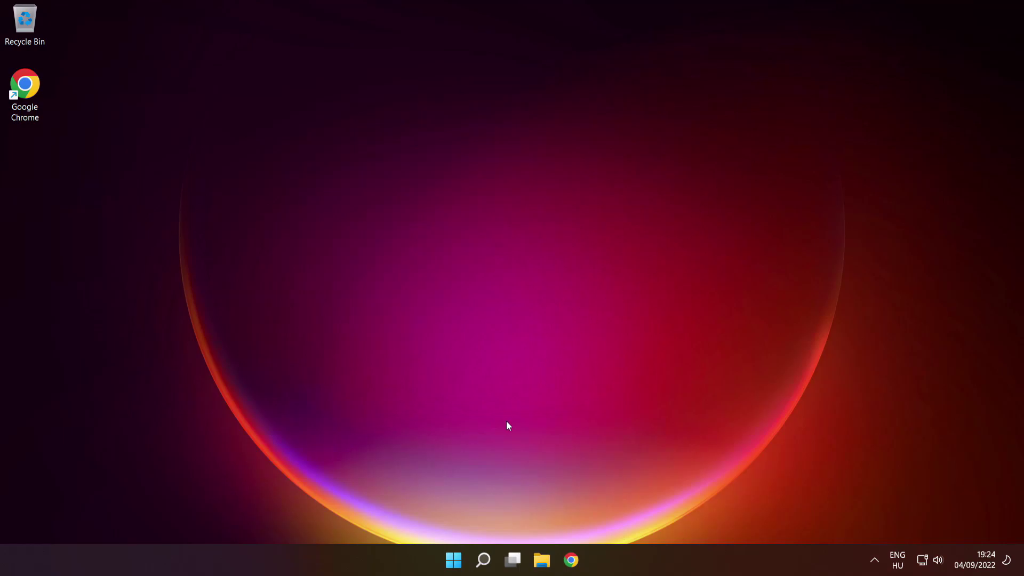
click(453, 560)
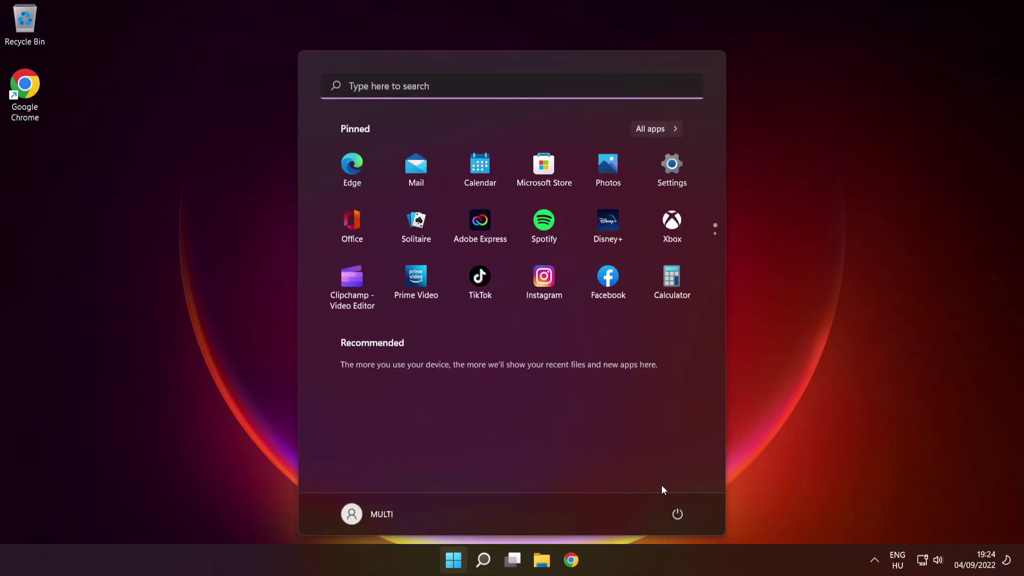
click(678, 515)
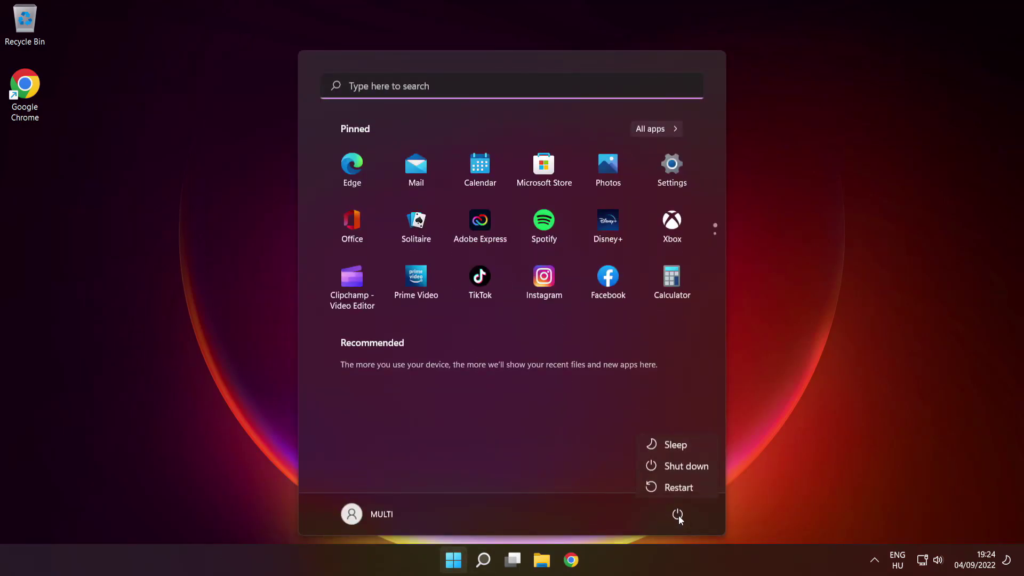
click(681, 486)
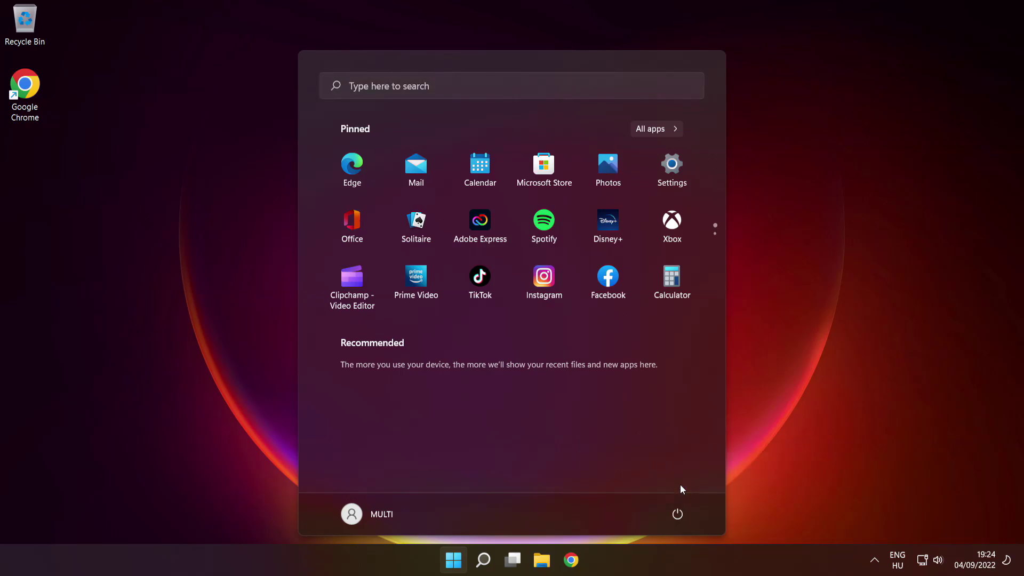